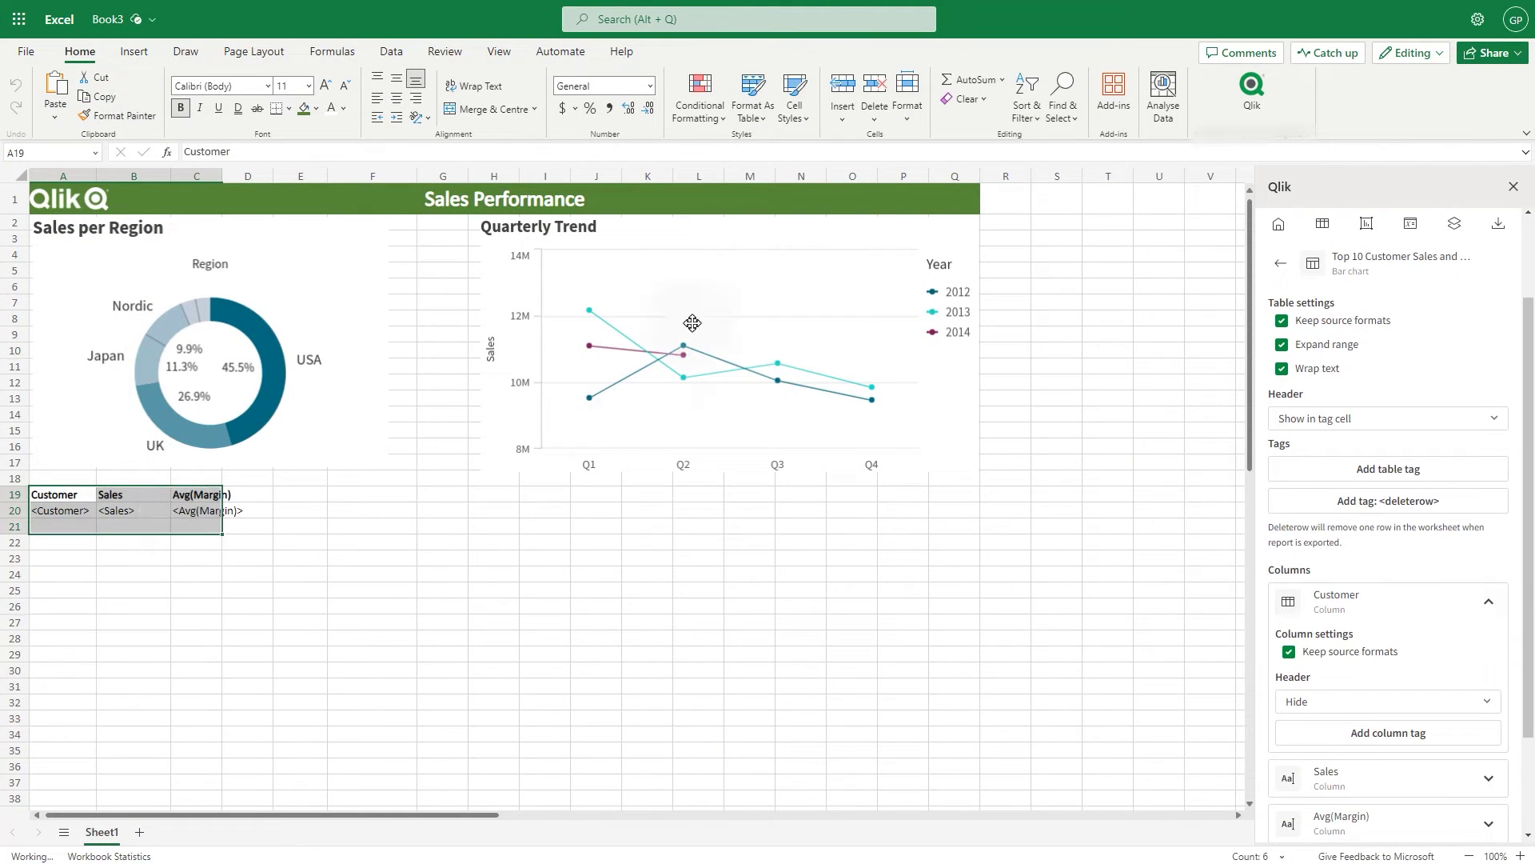
- Browse the Format as Table styles on the example report before starting a blank workbook
{"action": "left_click", "coordinate": [755, 95]}
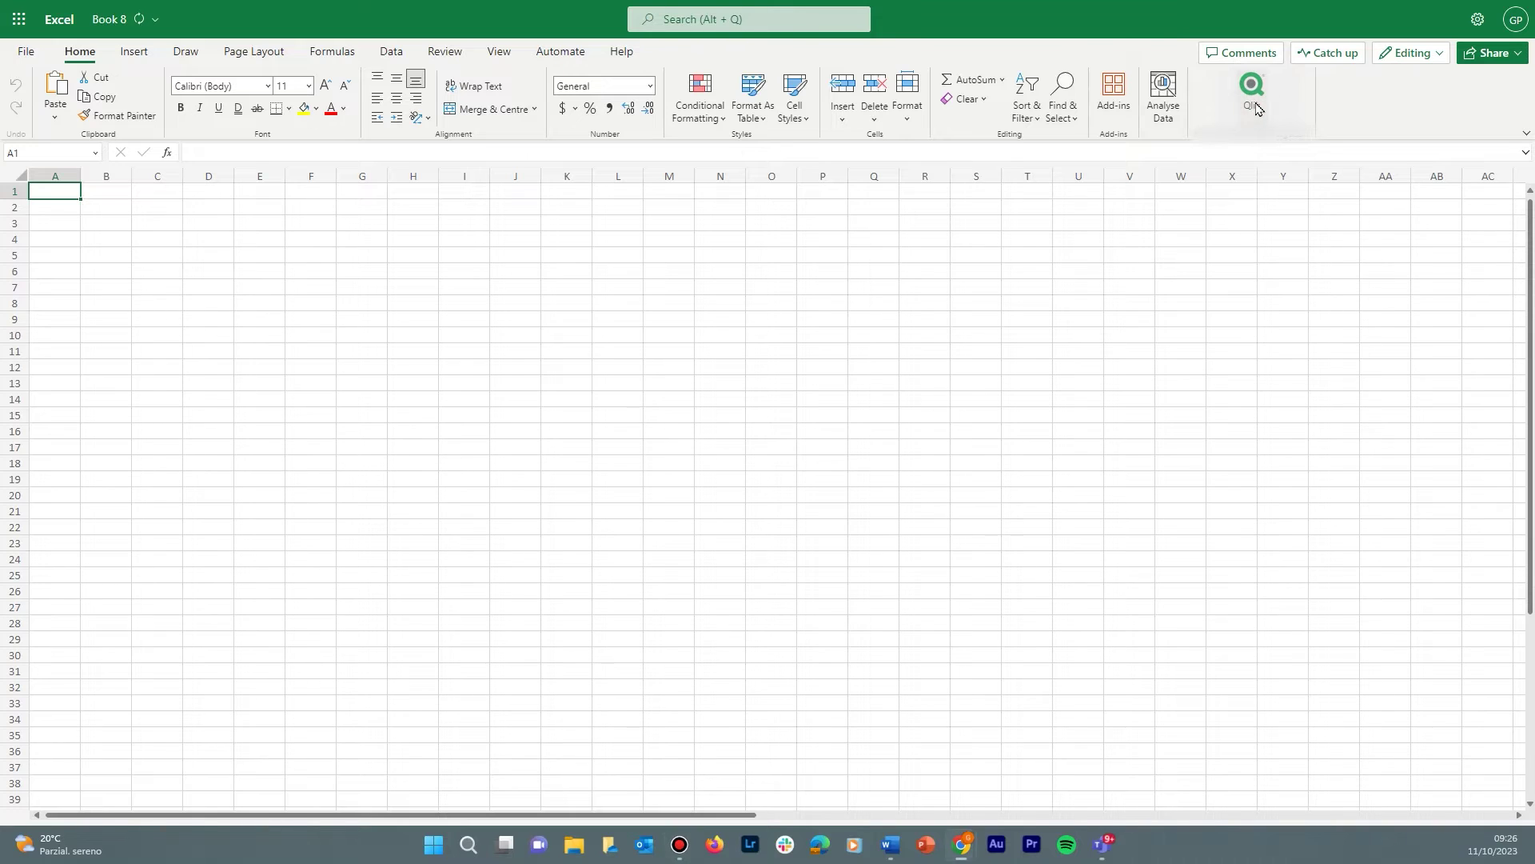
- Sign in to Qlik and save Beginner's tutorial in the Office Add-in space as the source app
{"action": "left_click", "coordinate": [1257, 108]}
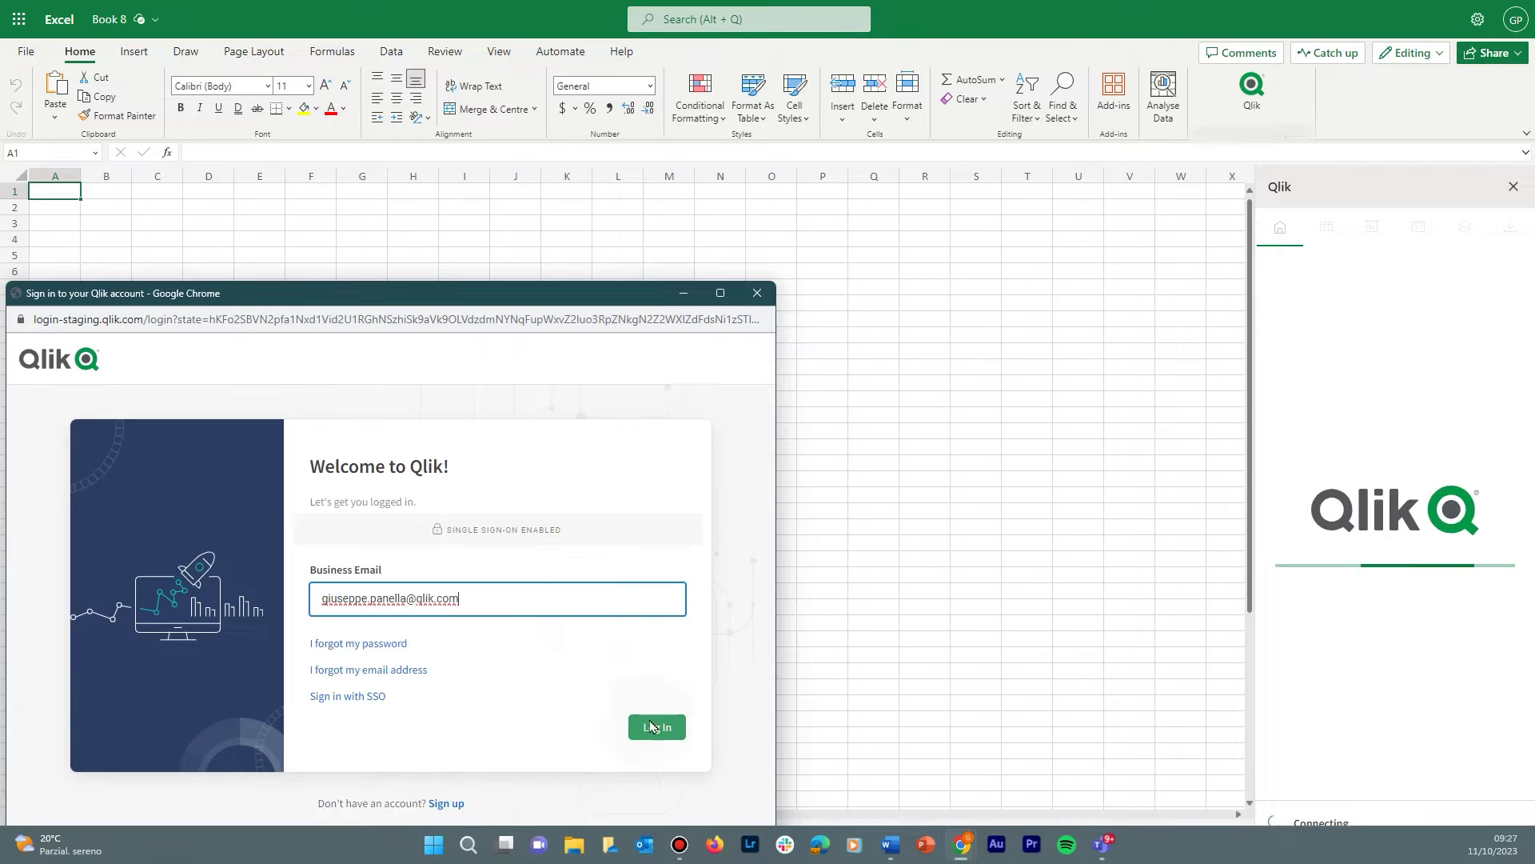
{"action": "left_click", "coordinate": [655, 728]}
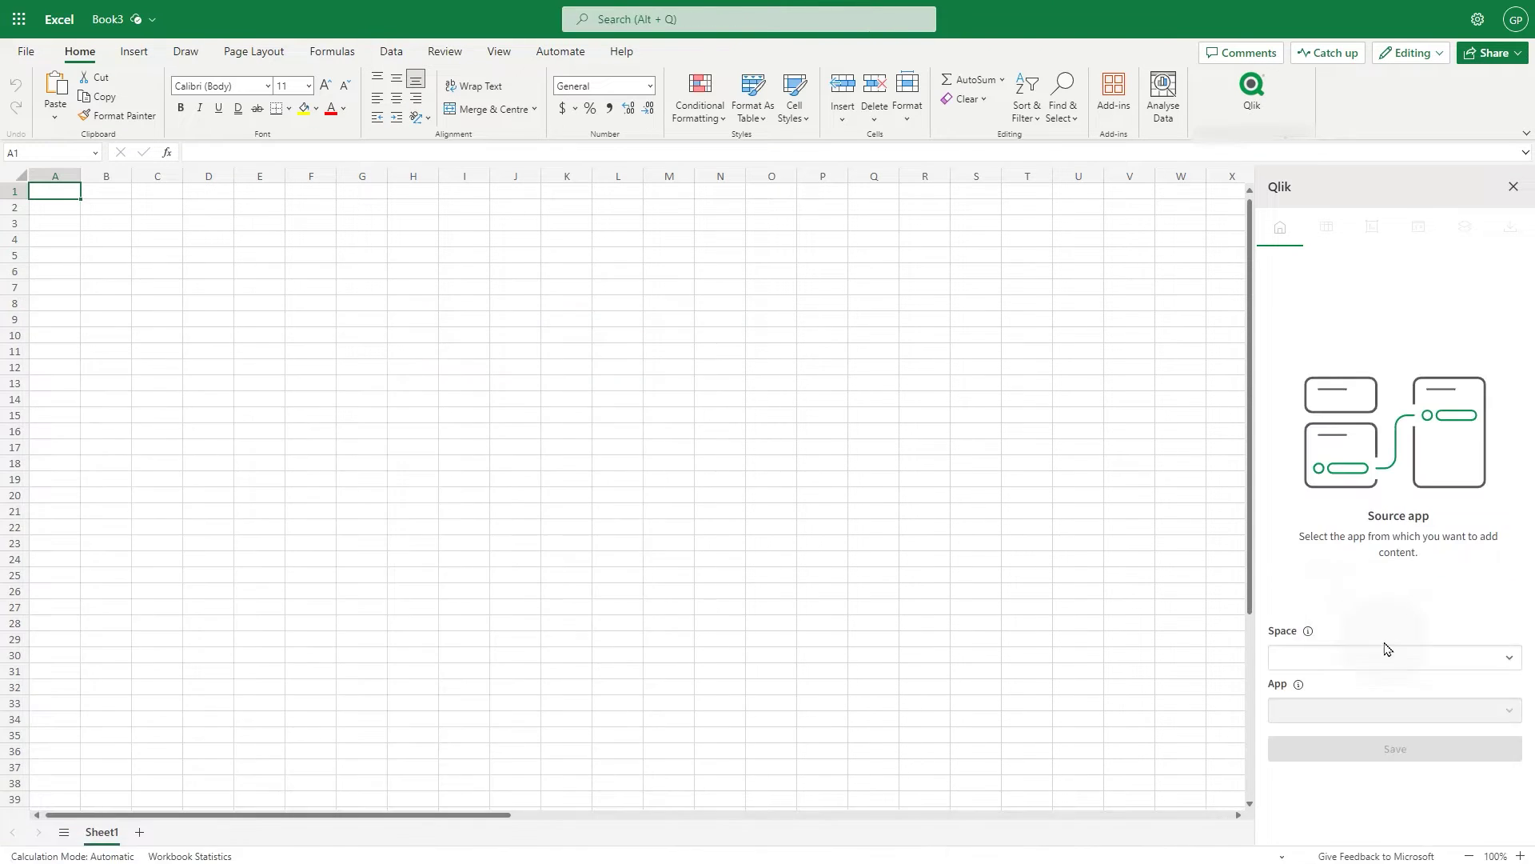
{"action": "left_click", "coordinate": [1393, 653]}
{"action": "type", "text": "offic"}
{"action": "key", "text": "Down"}
{"action": "key", "text": "Return"}
{"action": "left_click", "coordinate": [1427, 712]}
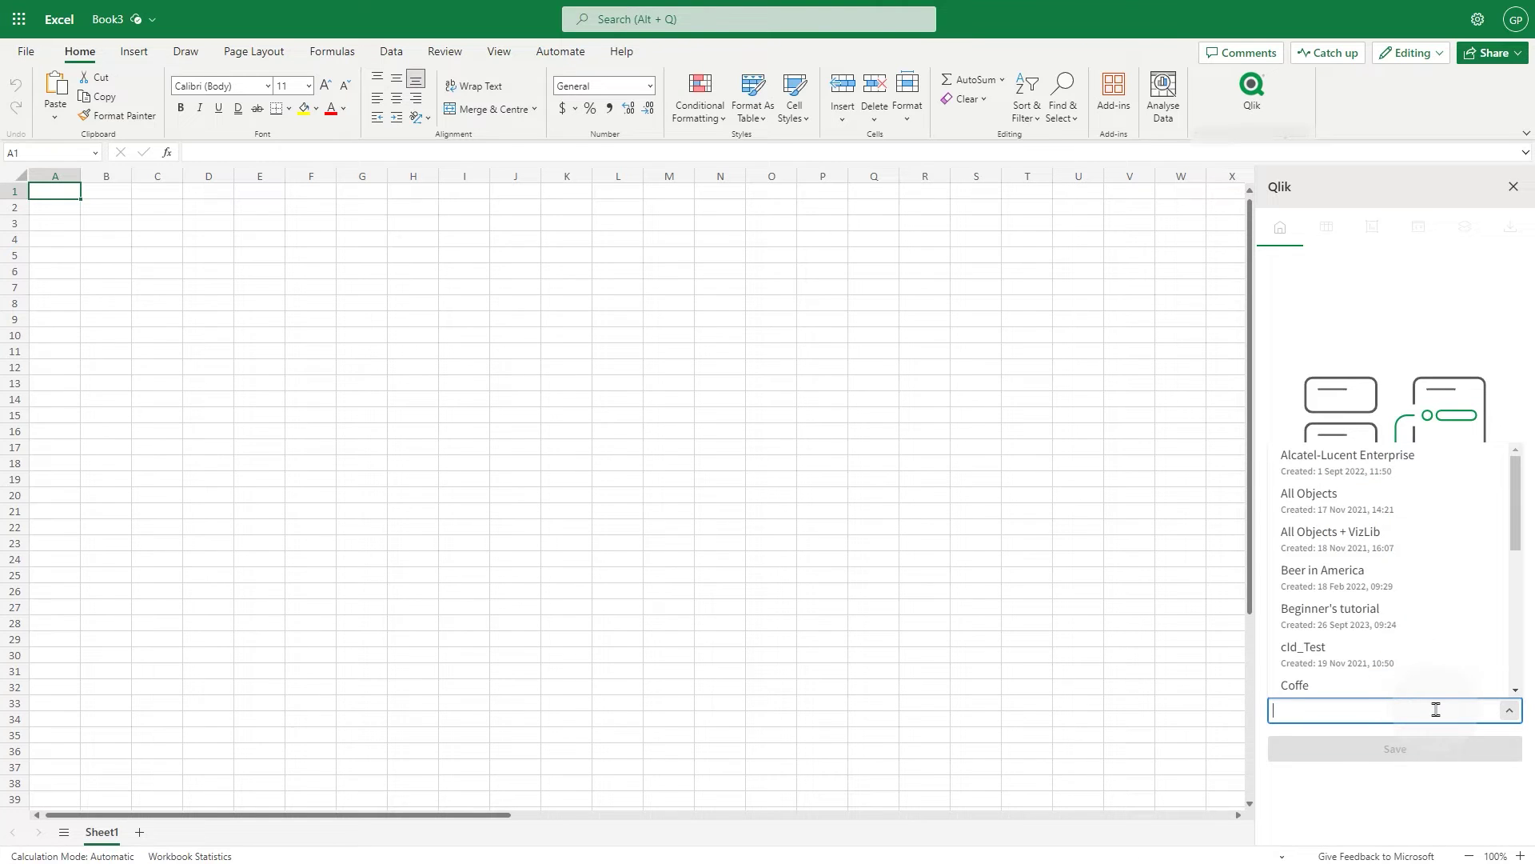
{"action": "type", "text": "Beg"}
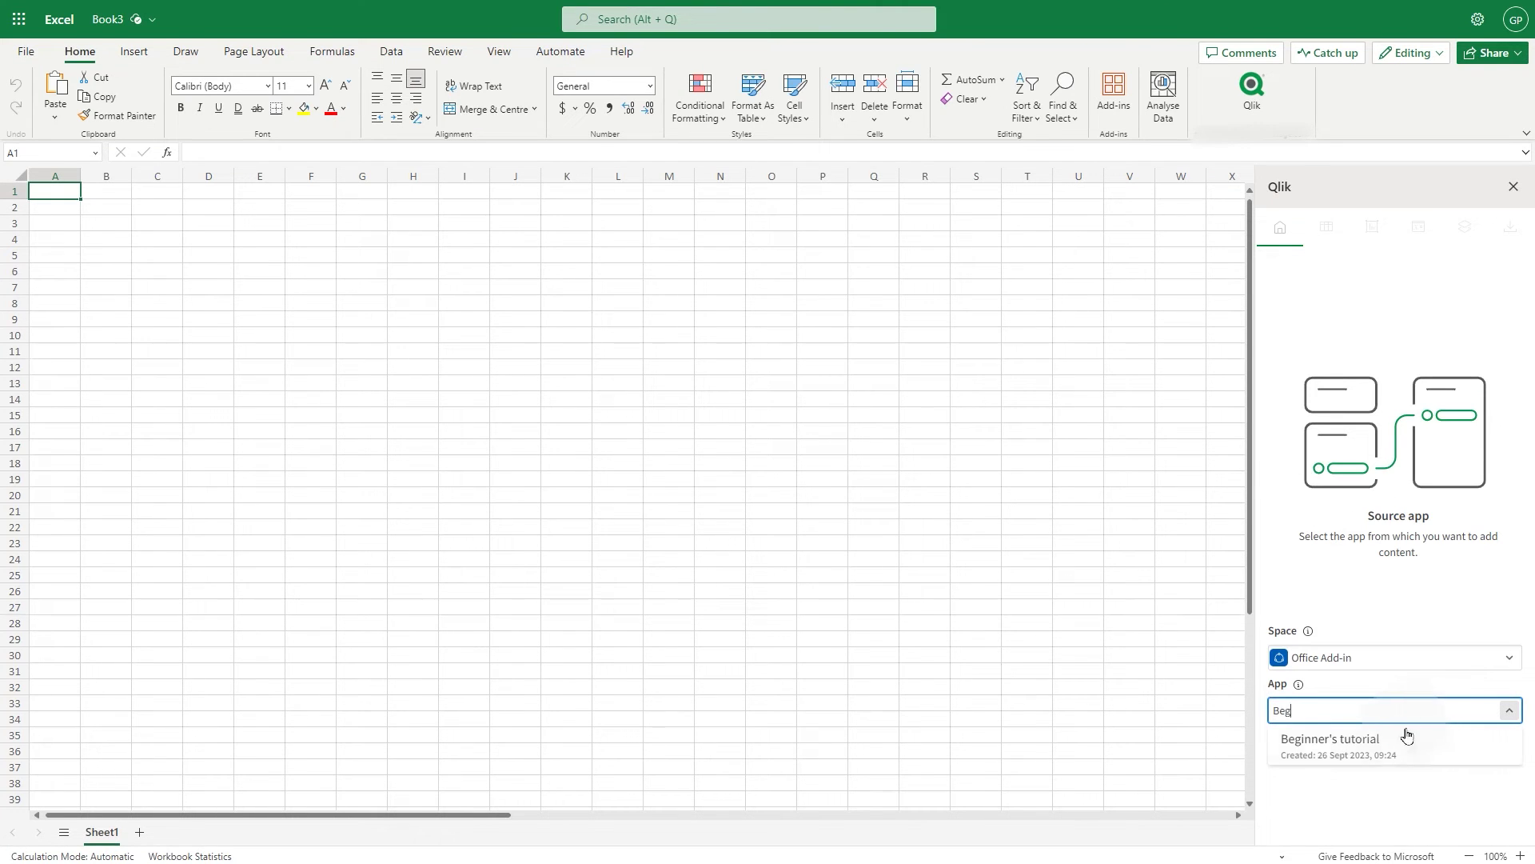
{"action": "left_click", "coordinate": [1406, 736]}
{"action": "left_click", "coordinate": [1392, 748]}
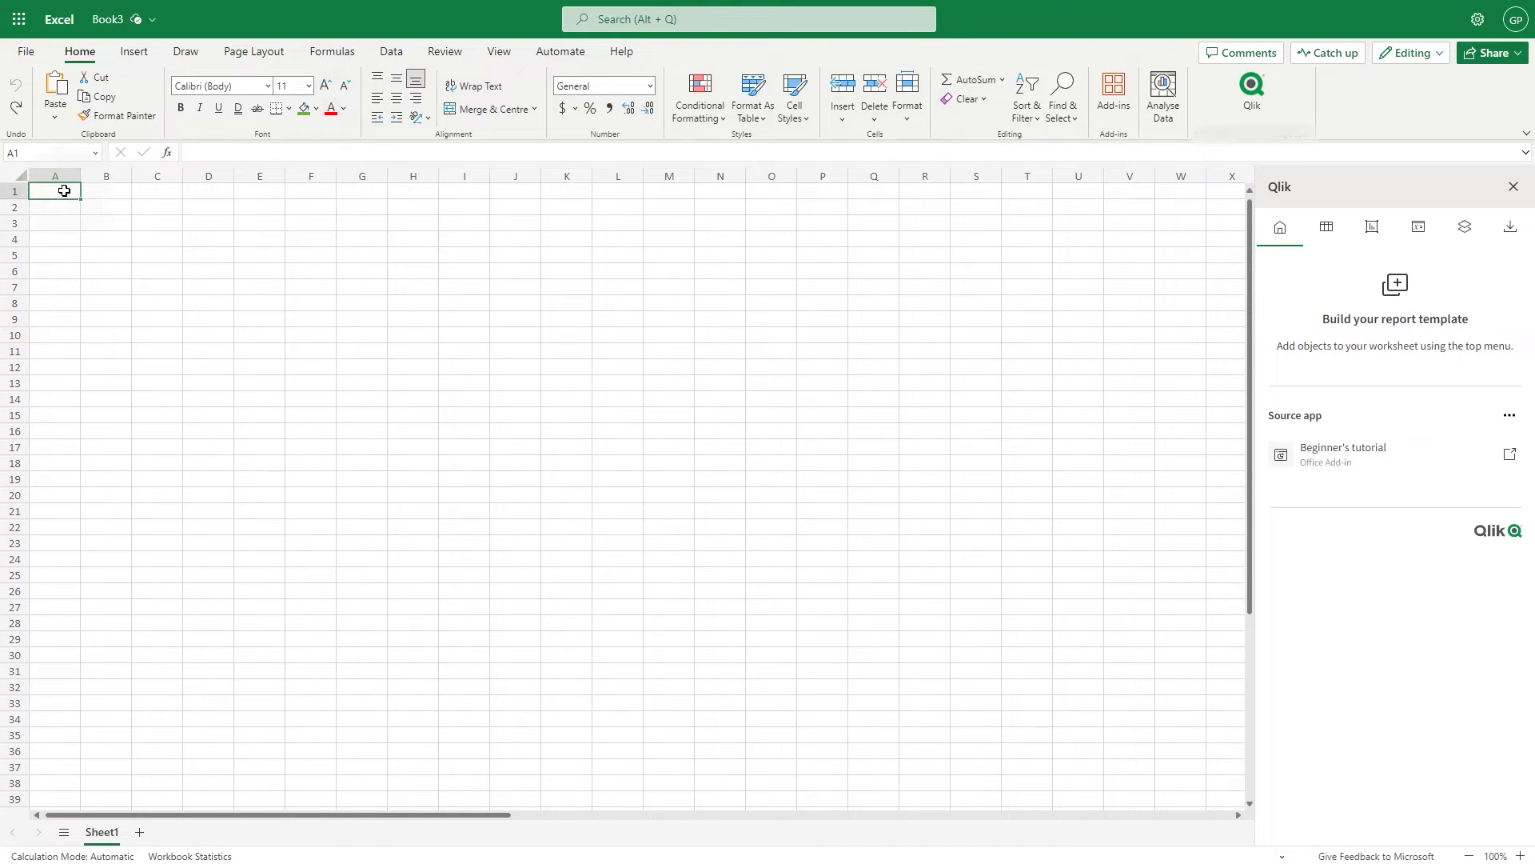
- Merge and centre A1:Q1, fill it green, and make row 1 taller
{"action": "left_click_drag", "start_coordinate": [66, 190], "coordinate": [880, 187]}
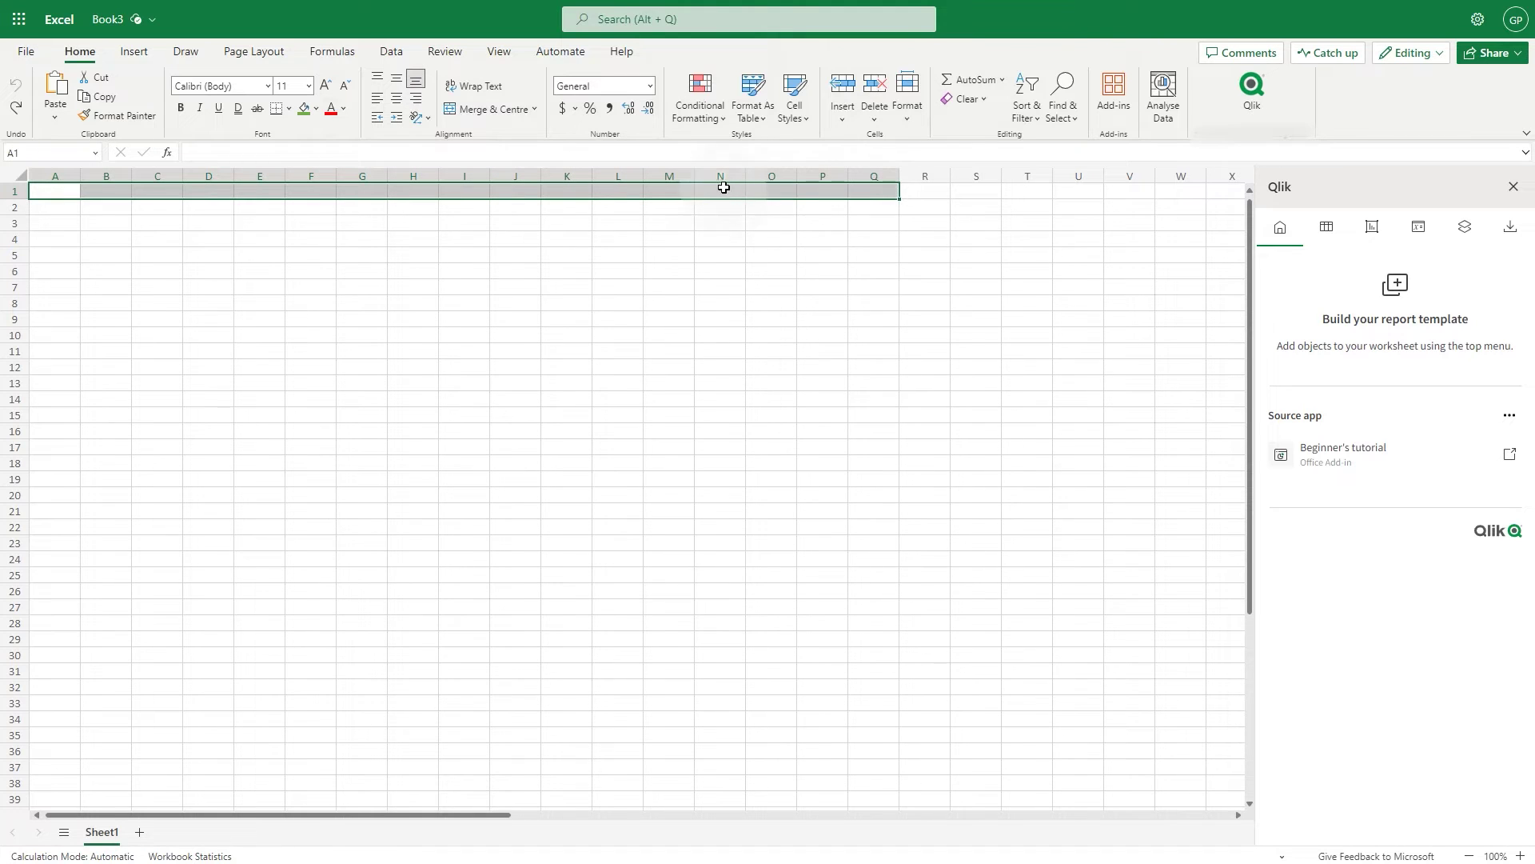
{"action": "left_click", "coordinate": [494, 112]}
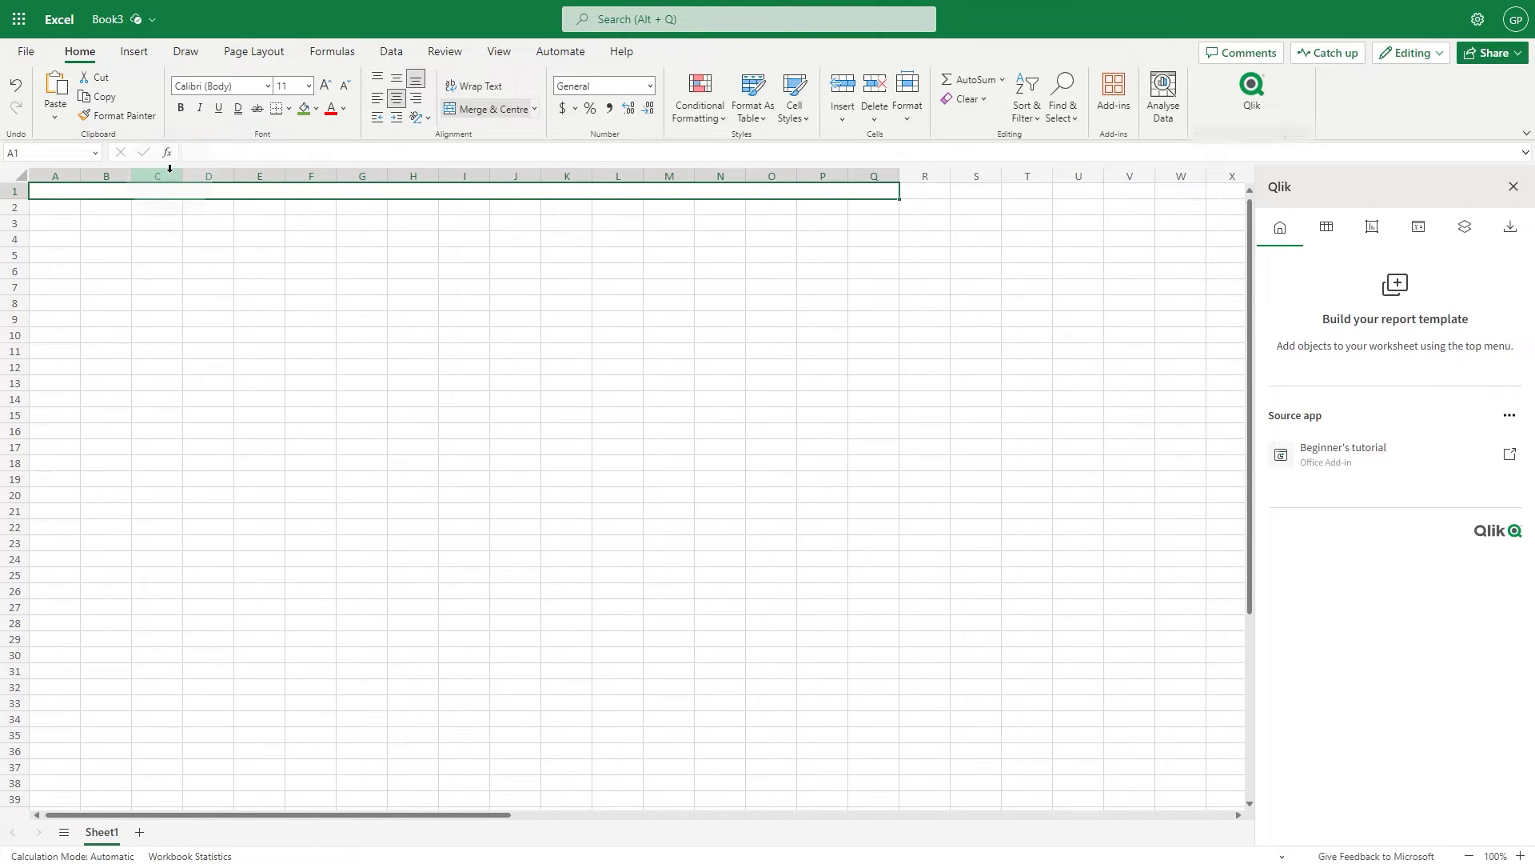
{"action": "left_click", "coordinate": [305, 113]}
{"action": "left_click_drag", "start_coordinate": [23, 199], "coordinate": [23, 214]}
- Enter the title 'Sales Performance' in white, bold, 20-point text
{"action": "type", "text": "Sales Performance"}
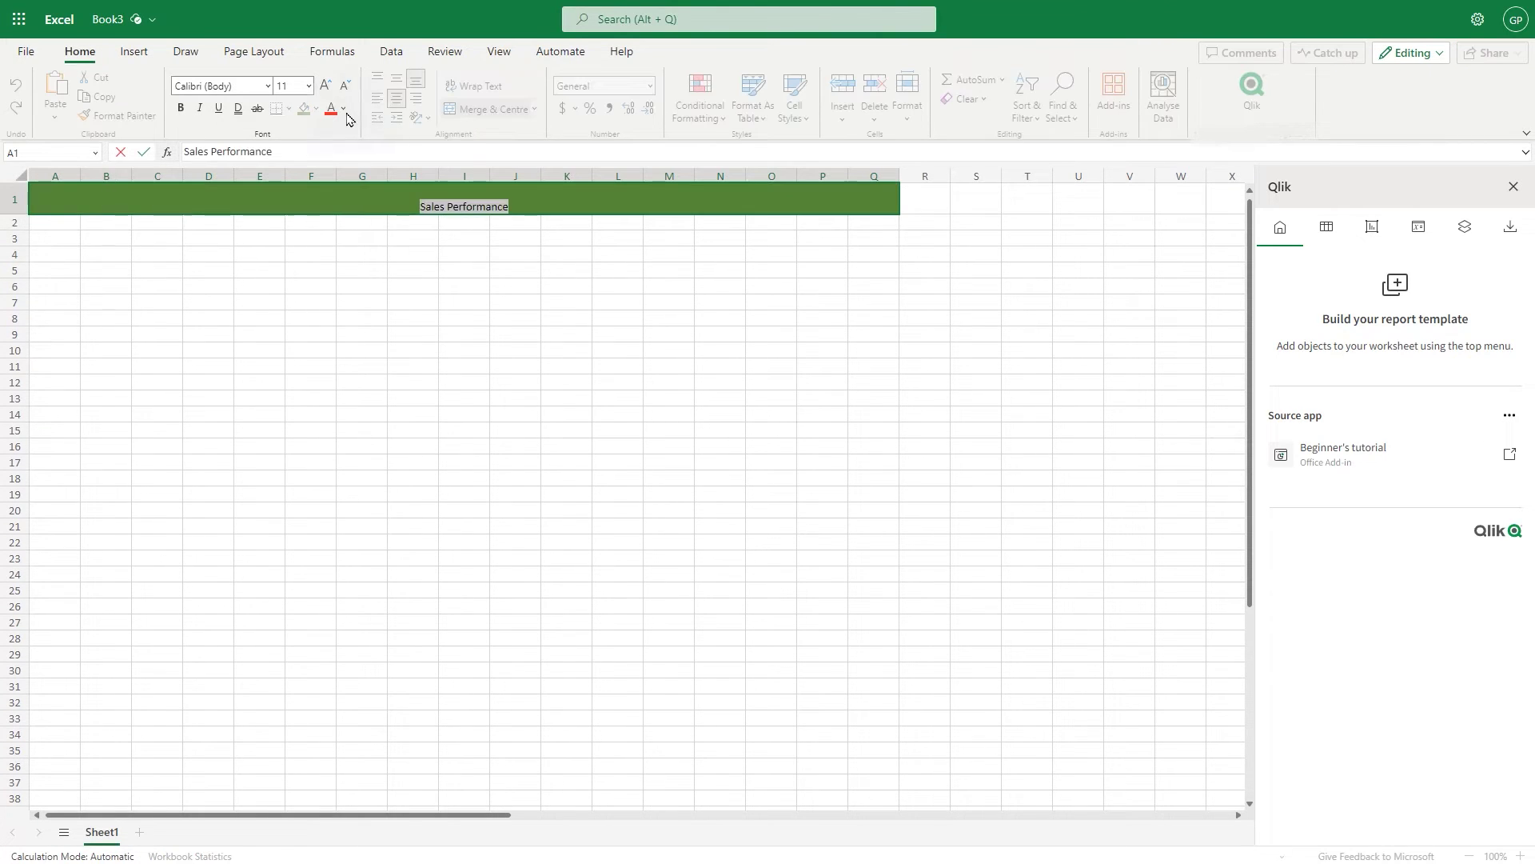
{"action": "left_click", "coordinate": [344, 109]}
{"action": "left_click", "coordinate": [342, 179]}
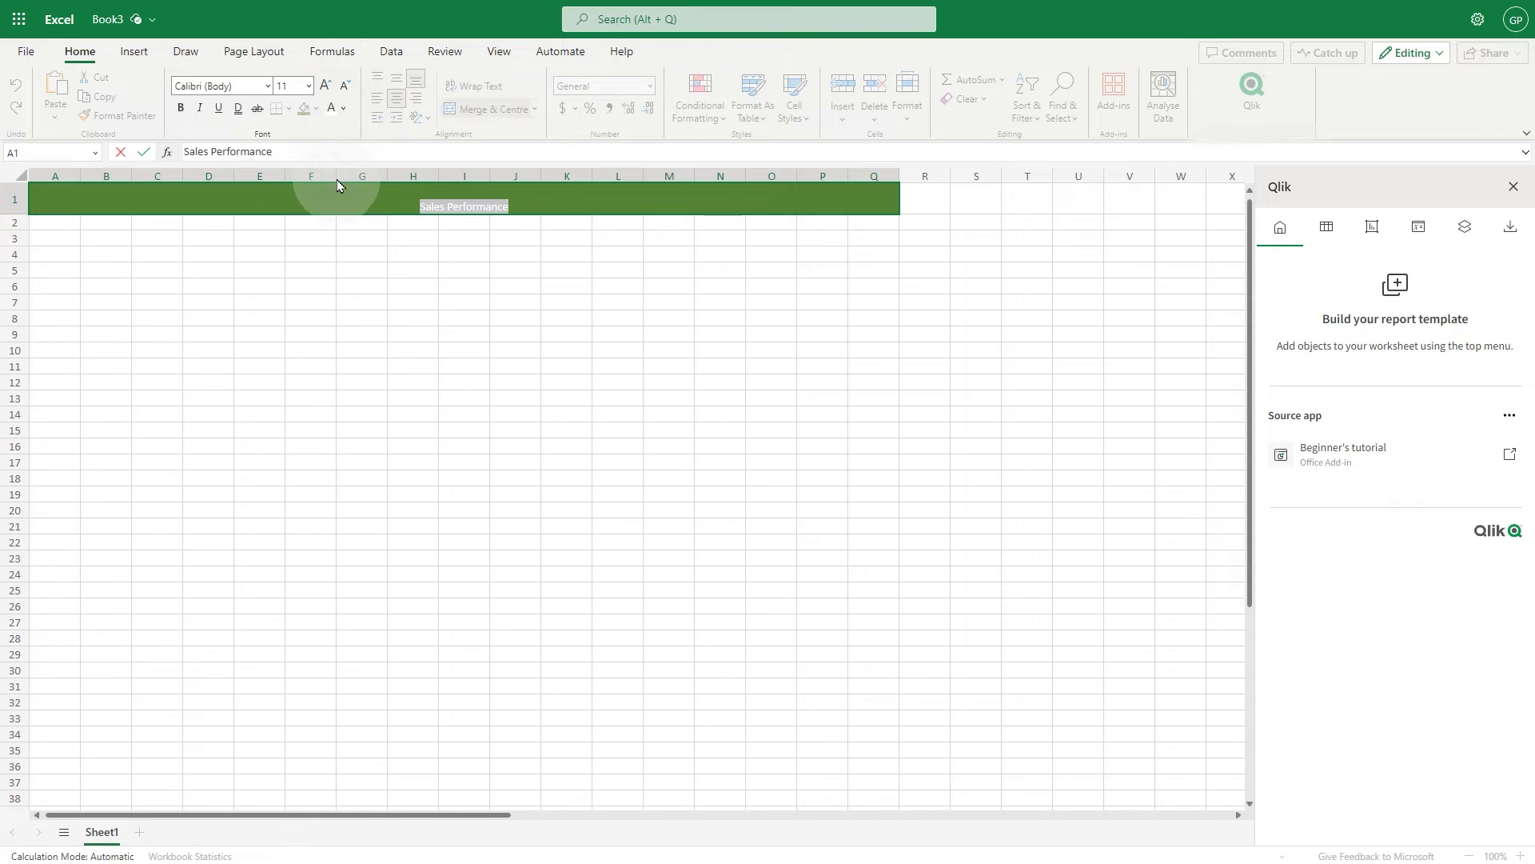
{"action": "left_click", "coordinate": [181, 108]}
{"action": "left_click", "coordinate": [326, 85]}
{"action": "left_click", "coordinate": [326, 85]}
{"action": "left_click", "coordinate": [326, 85]}
{"action": "left_click", "coordinate": [325, 85]}
{"action": "left_click", "coordinate": [325, 84]}
{"action": "left_click", "coordinate": [430, 207]}
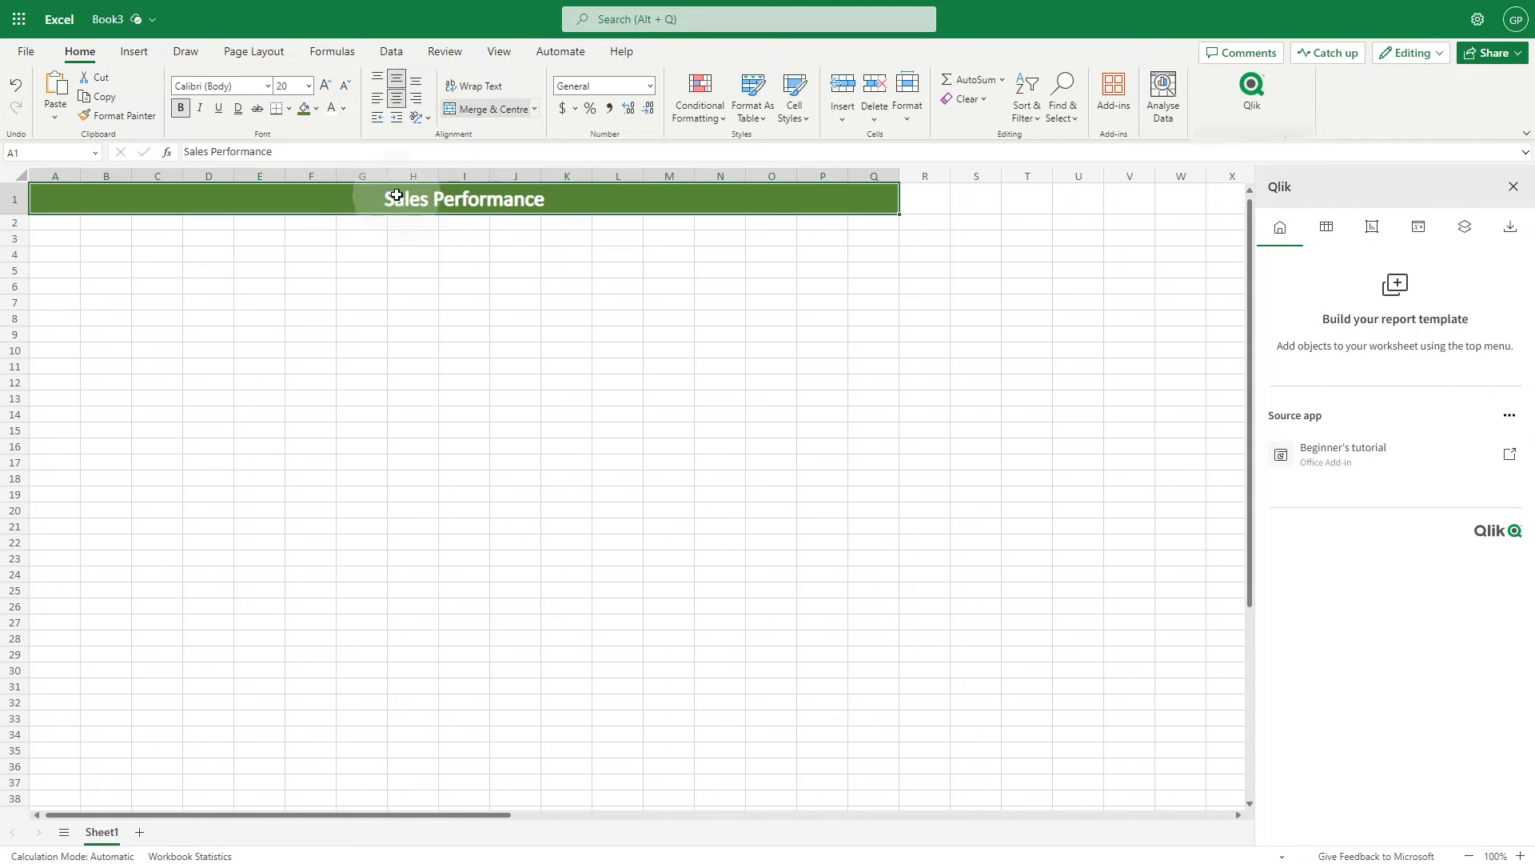
{"action": "left_click", "coordinate": [157, 55]}
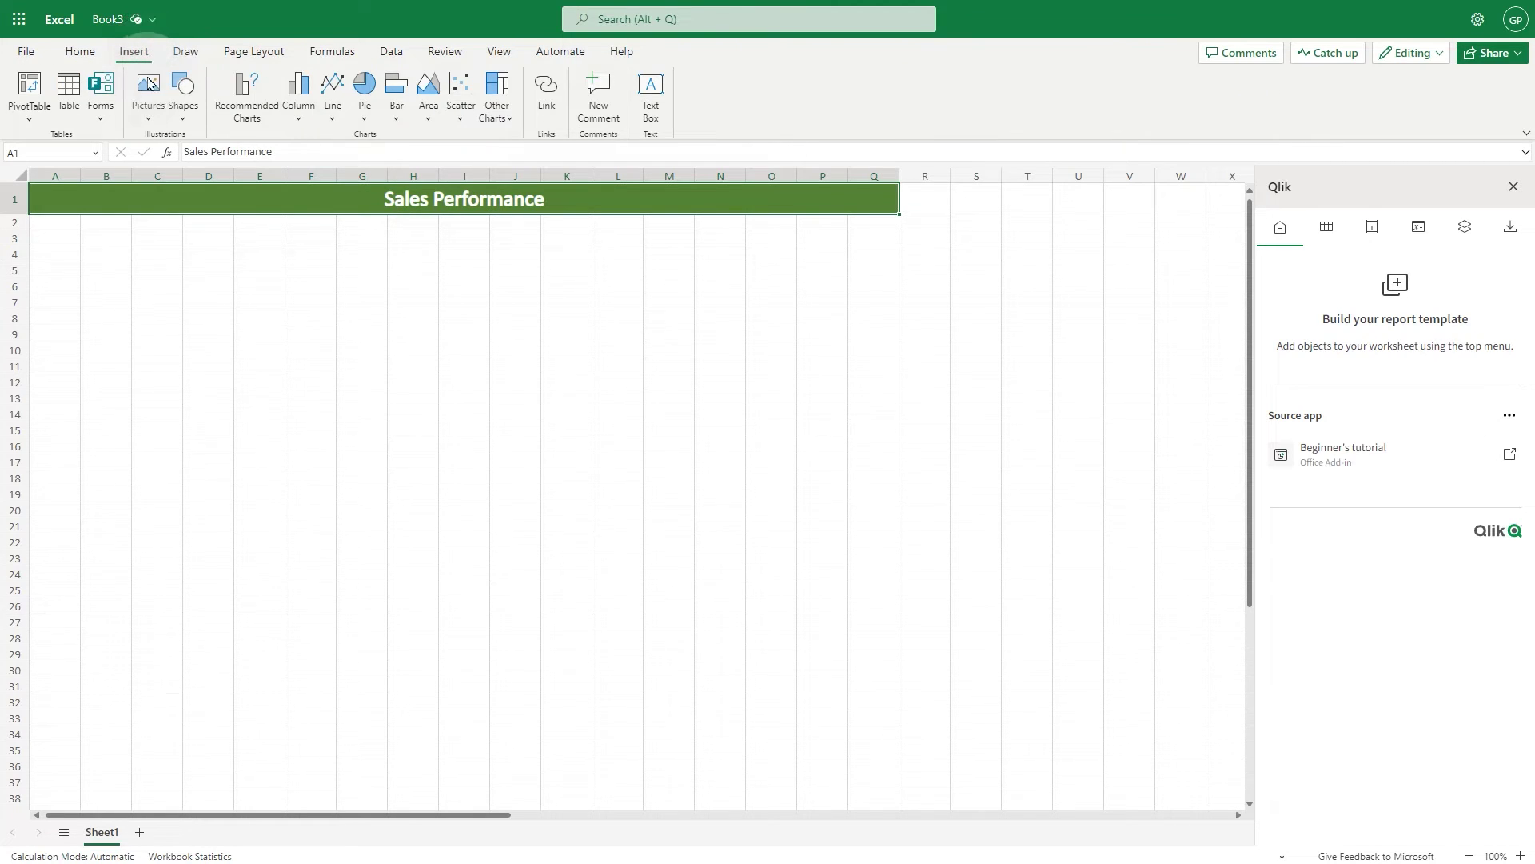
- Insert the white Qlik logo PNG from this device and shrink it to fit row 1's left end
{"action": "left_click", "coordinate": [149, 85]}
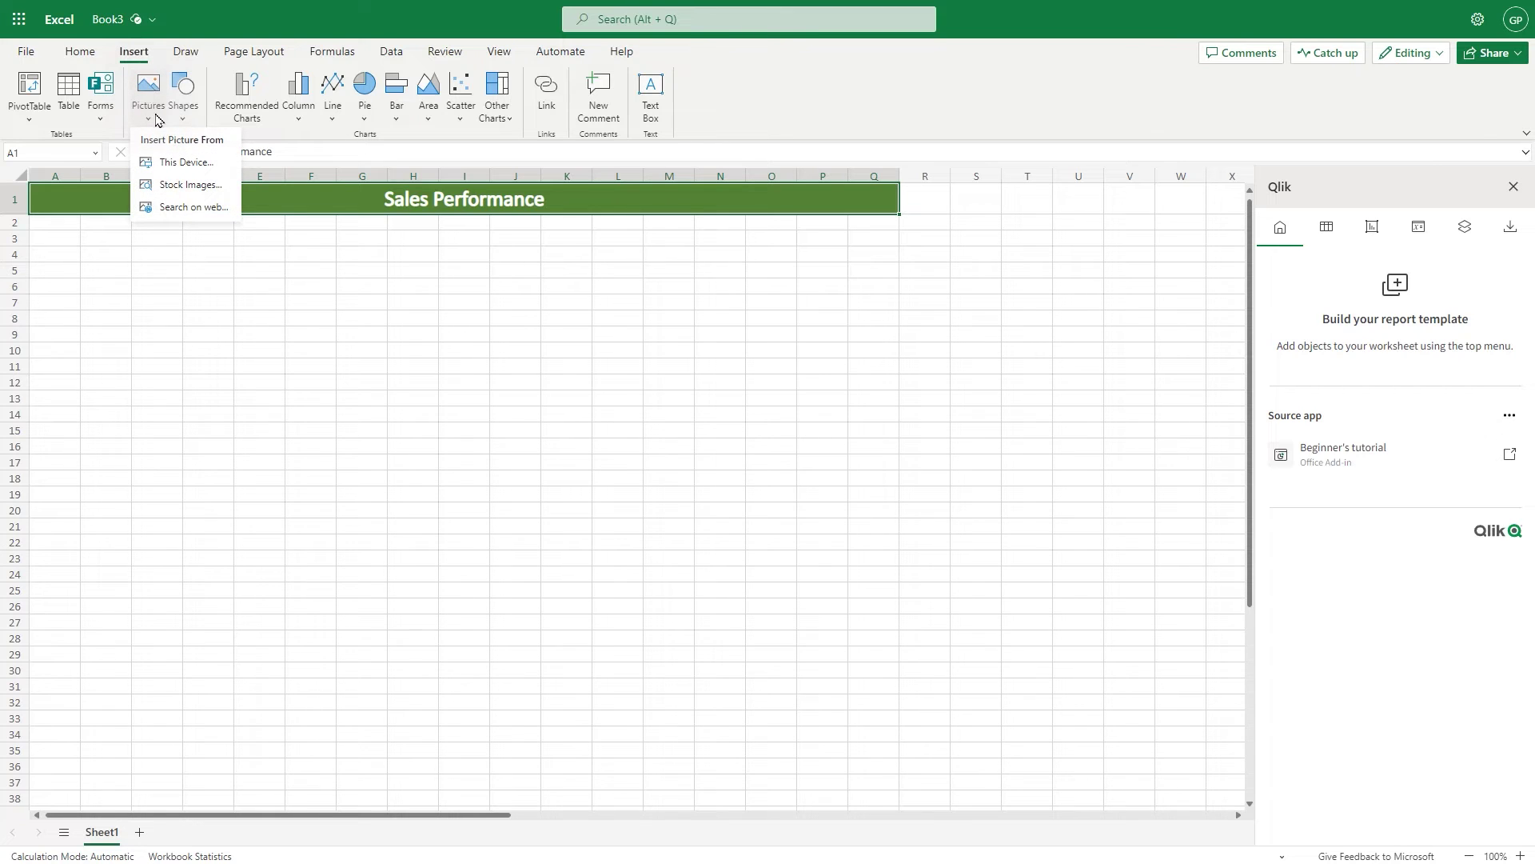
{"action": "left_click", "coordinate": [174, 162]}
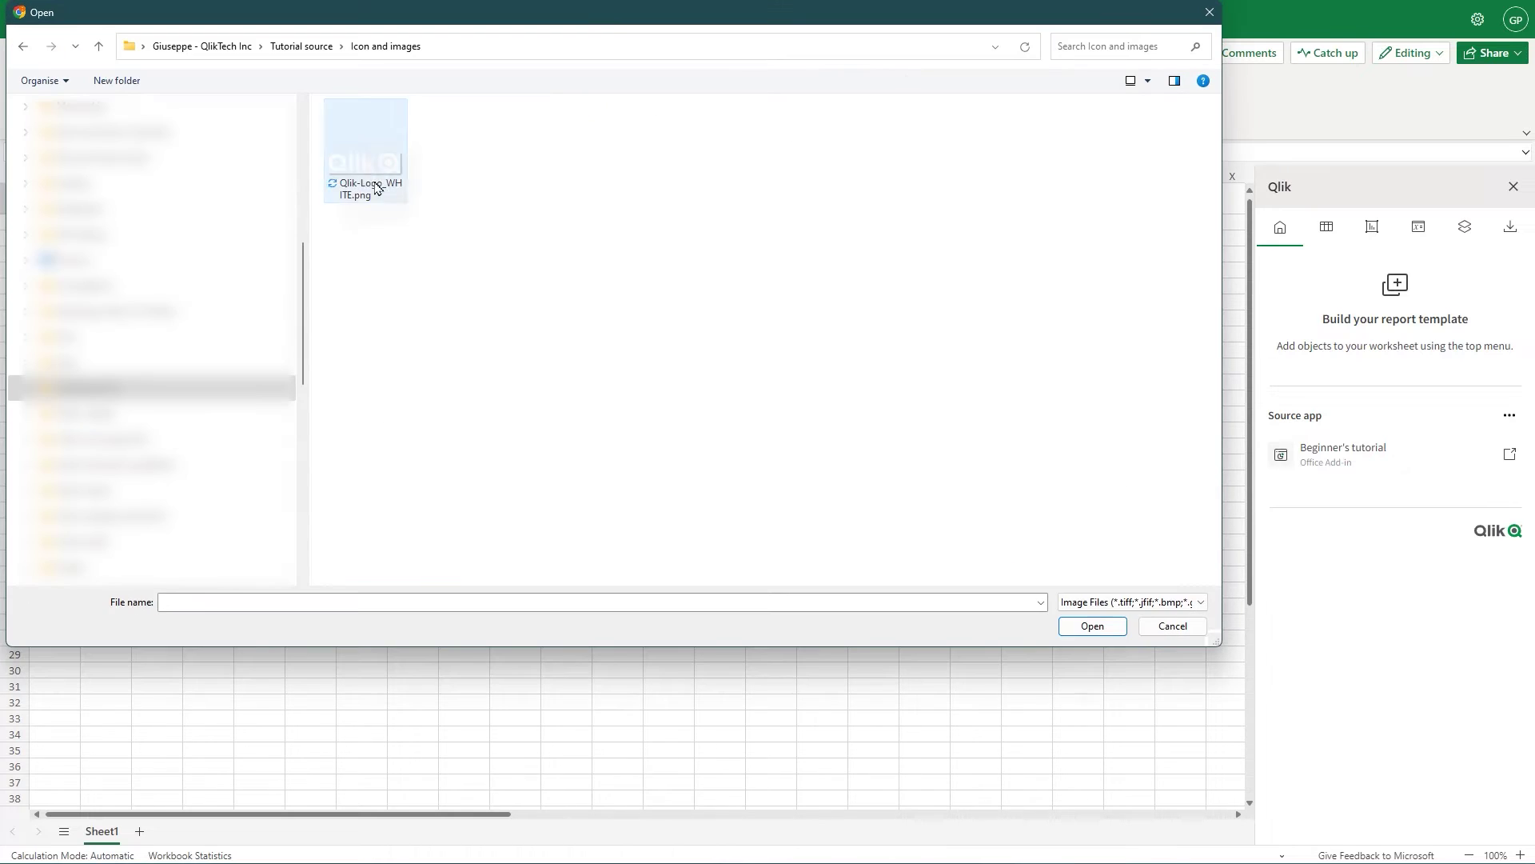
{"action": "left_click", "coordinate": [370, 195]}
{"action": "left_click", "coordinate": [1088, 623]}
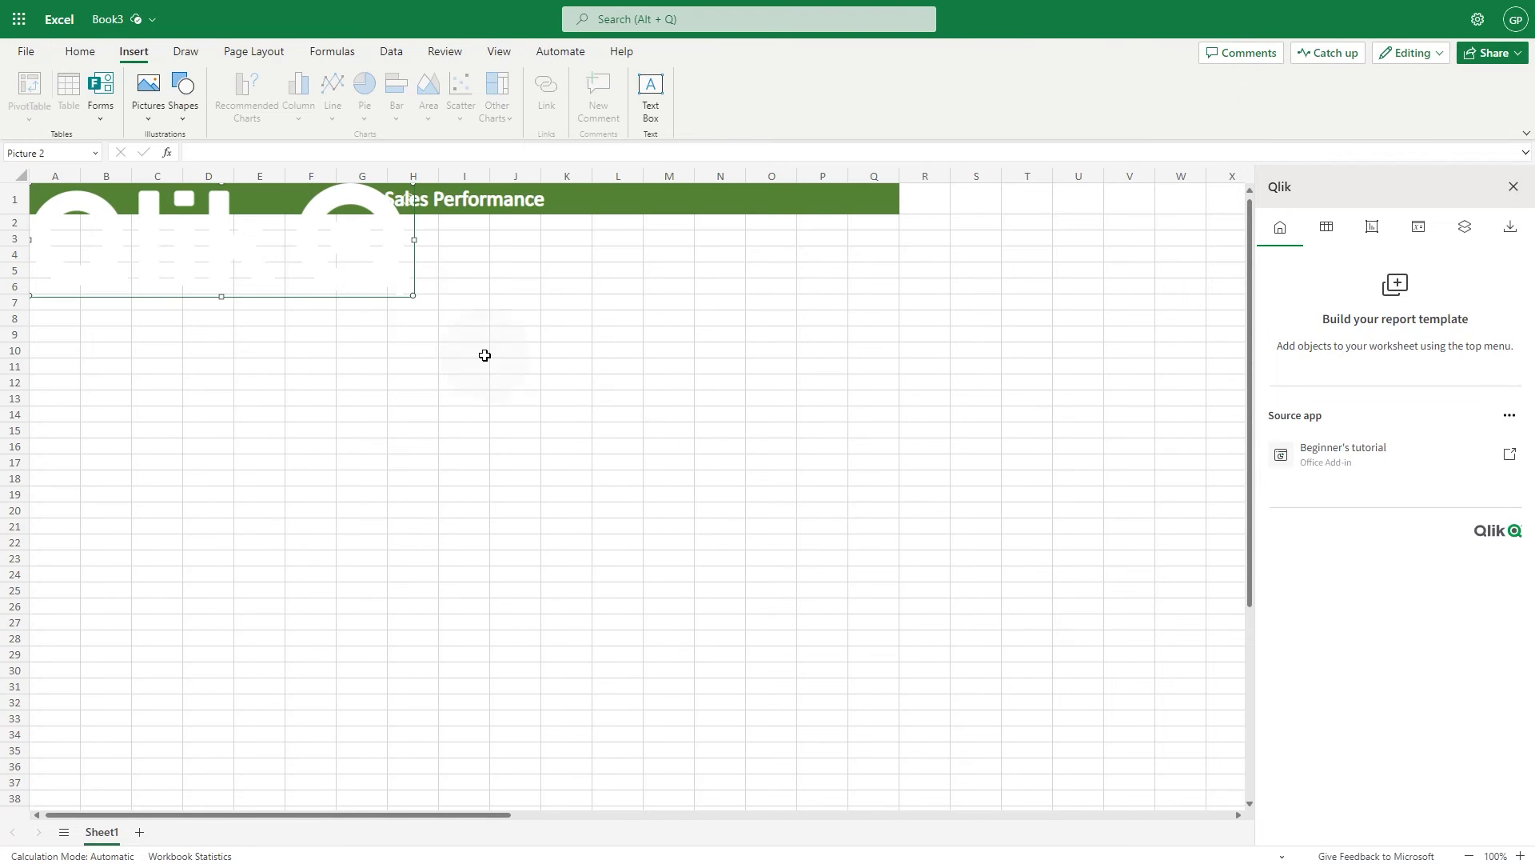
{"action": "left_click_drag", "start_coordinate": [402, 292], "coordinate": [109, 213]}
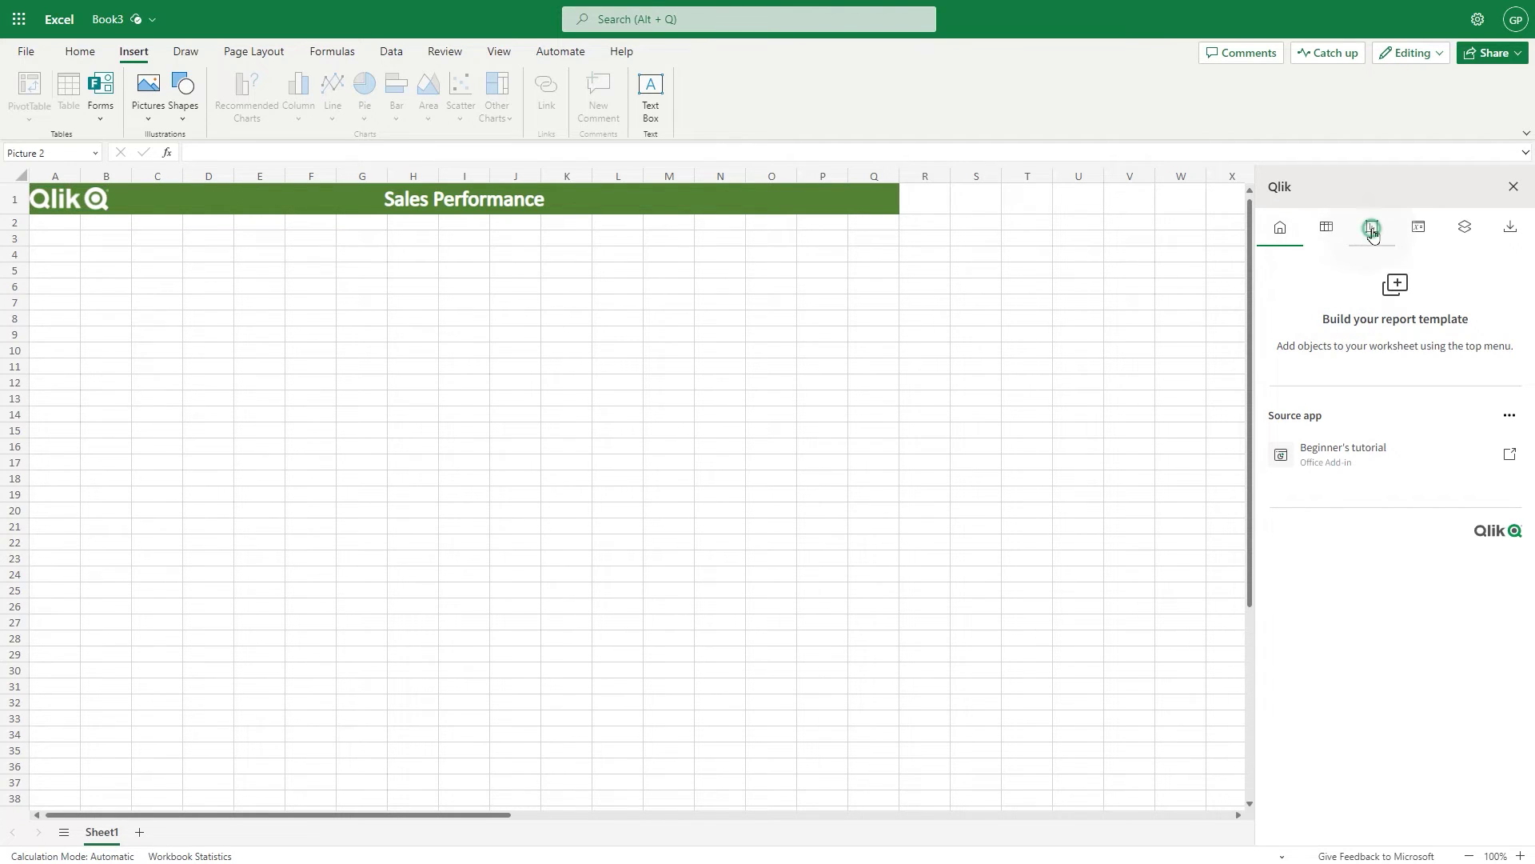
{"action": "left_click", "coordinate": [1372, 229]}
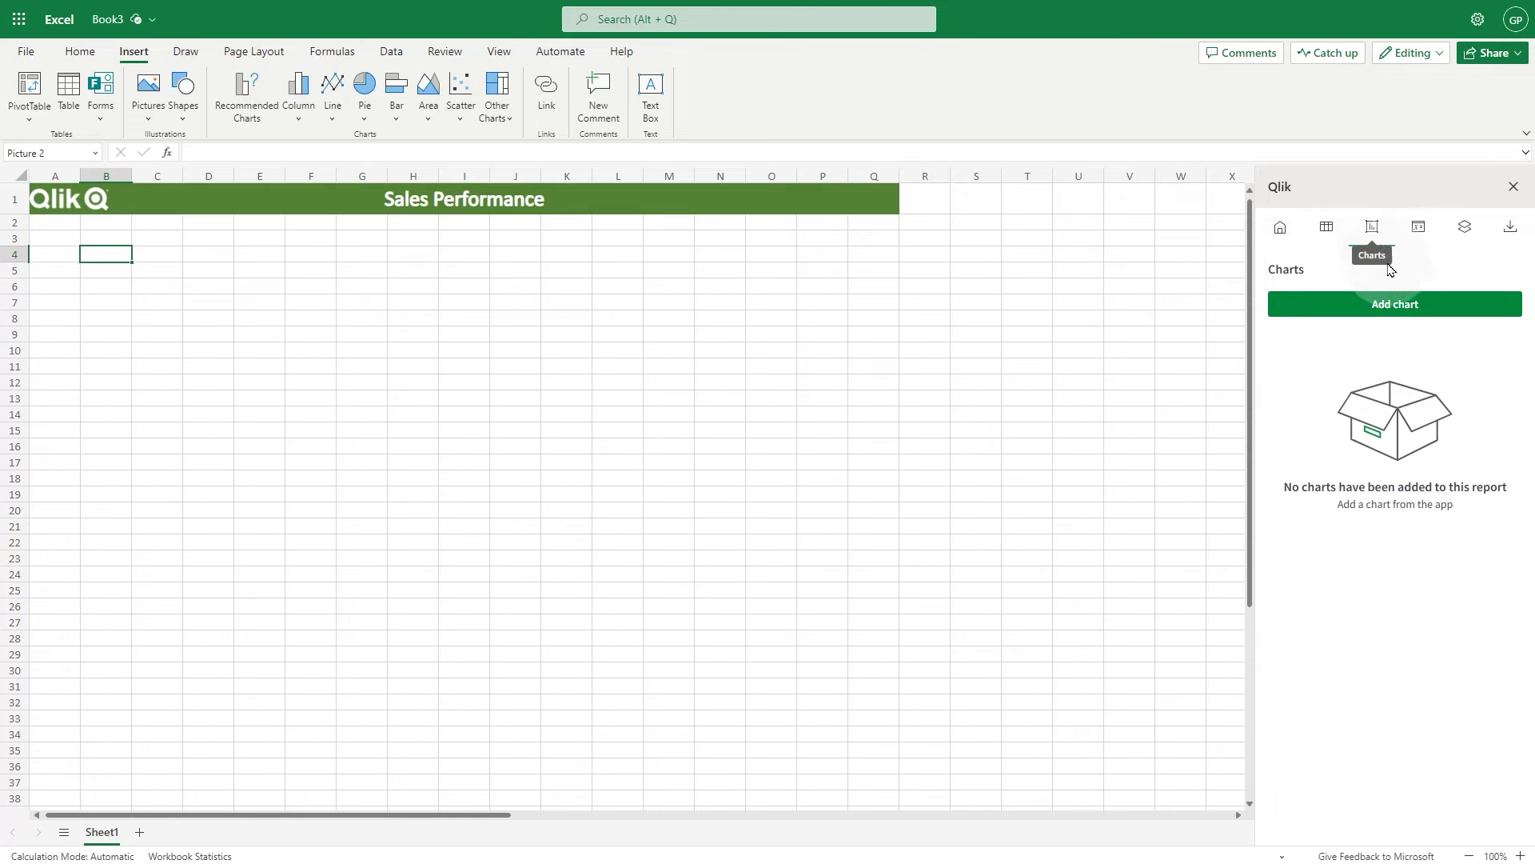
- Add the Dashboard's Sales per Region pie chart at A2, sized to columns A–G, with larger labels
{"action": "left_click", "coordinate": [1394, 304]}
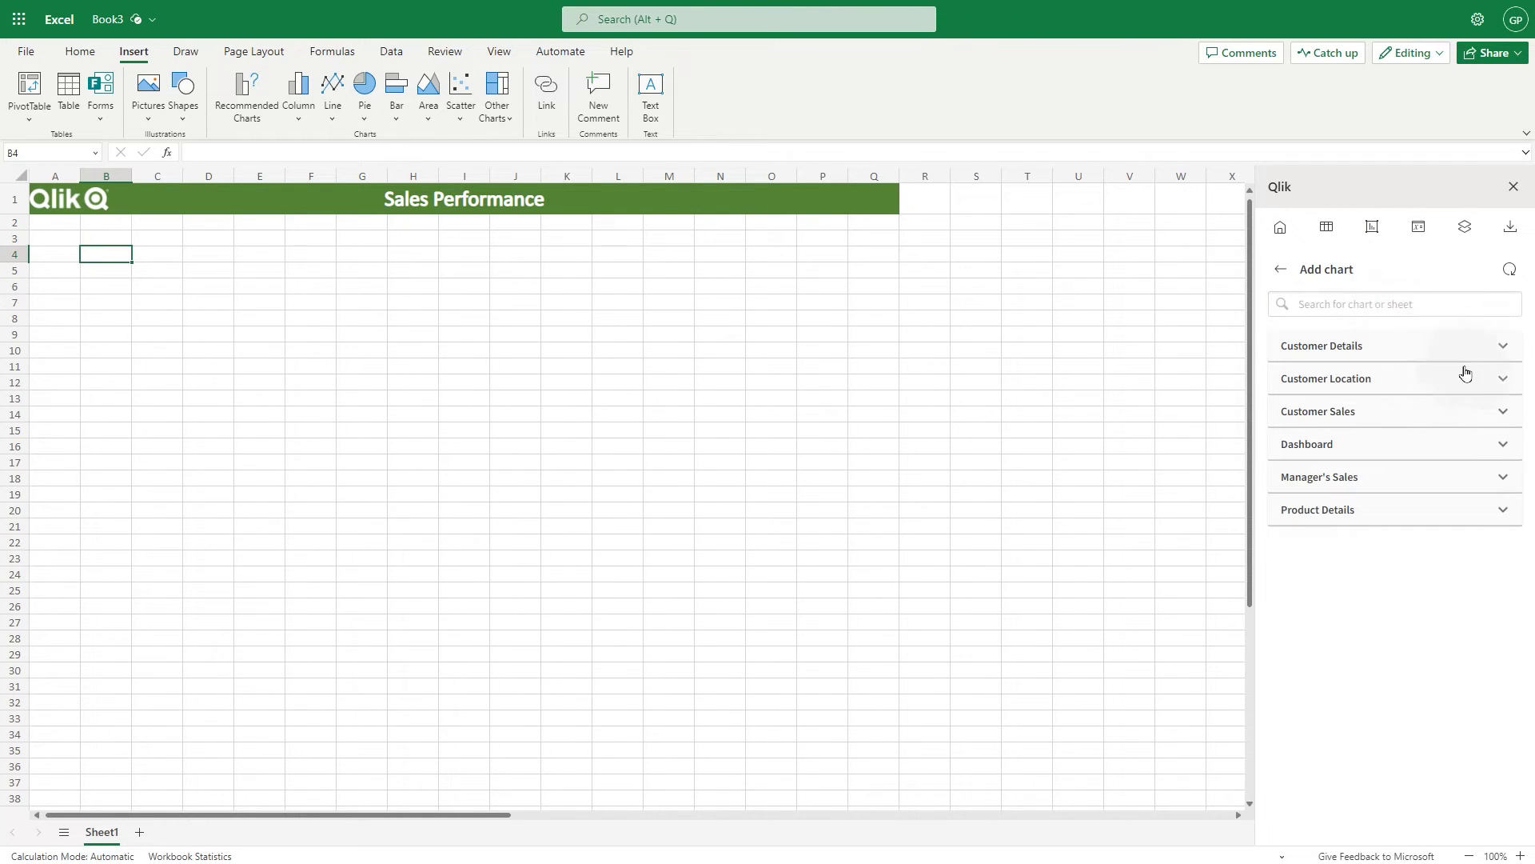
{"action": "left_click", "coordinate": [1509, 444]}
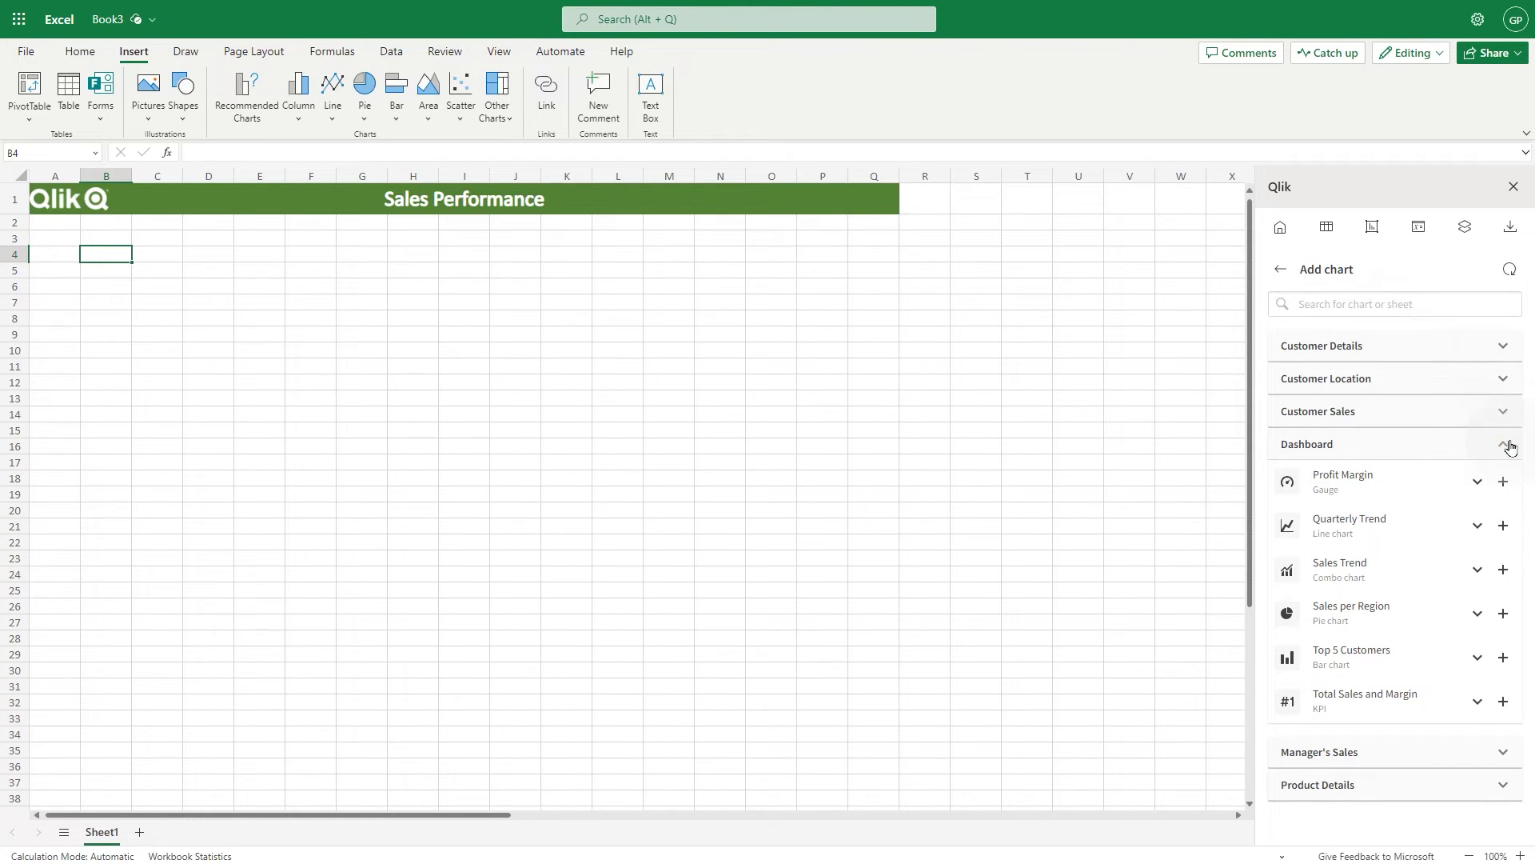
{"action": "left_click", "coordinate": [1479, 614]}
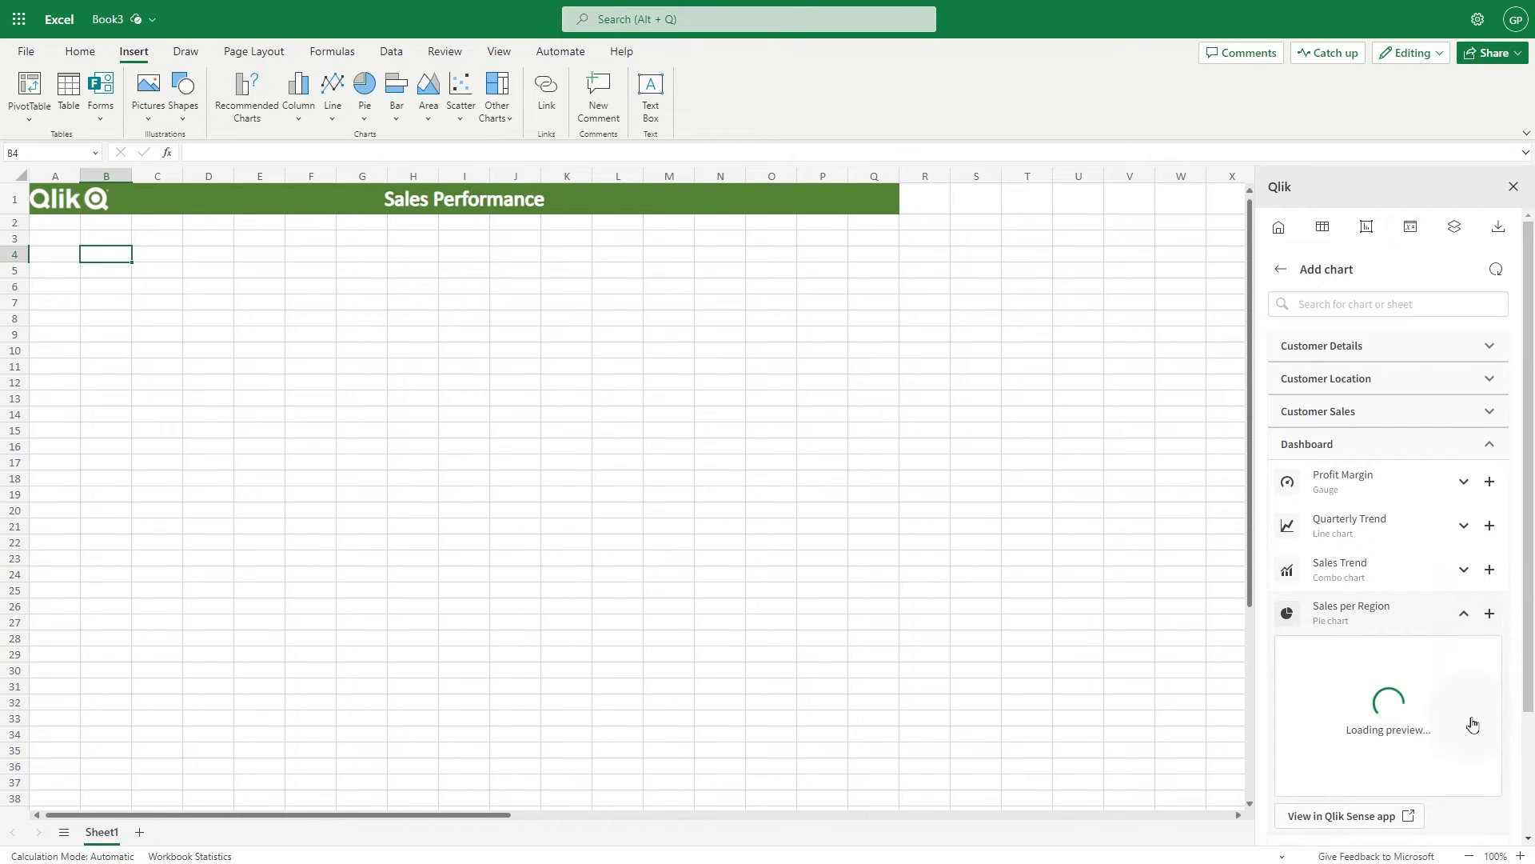
{"action": "left_click", "coordinate": [1491, 613]}
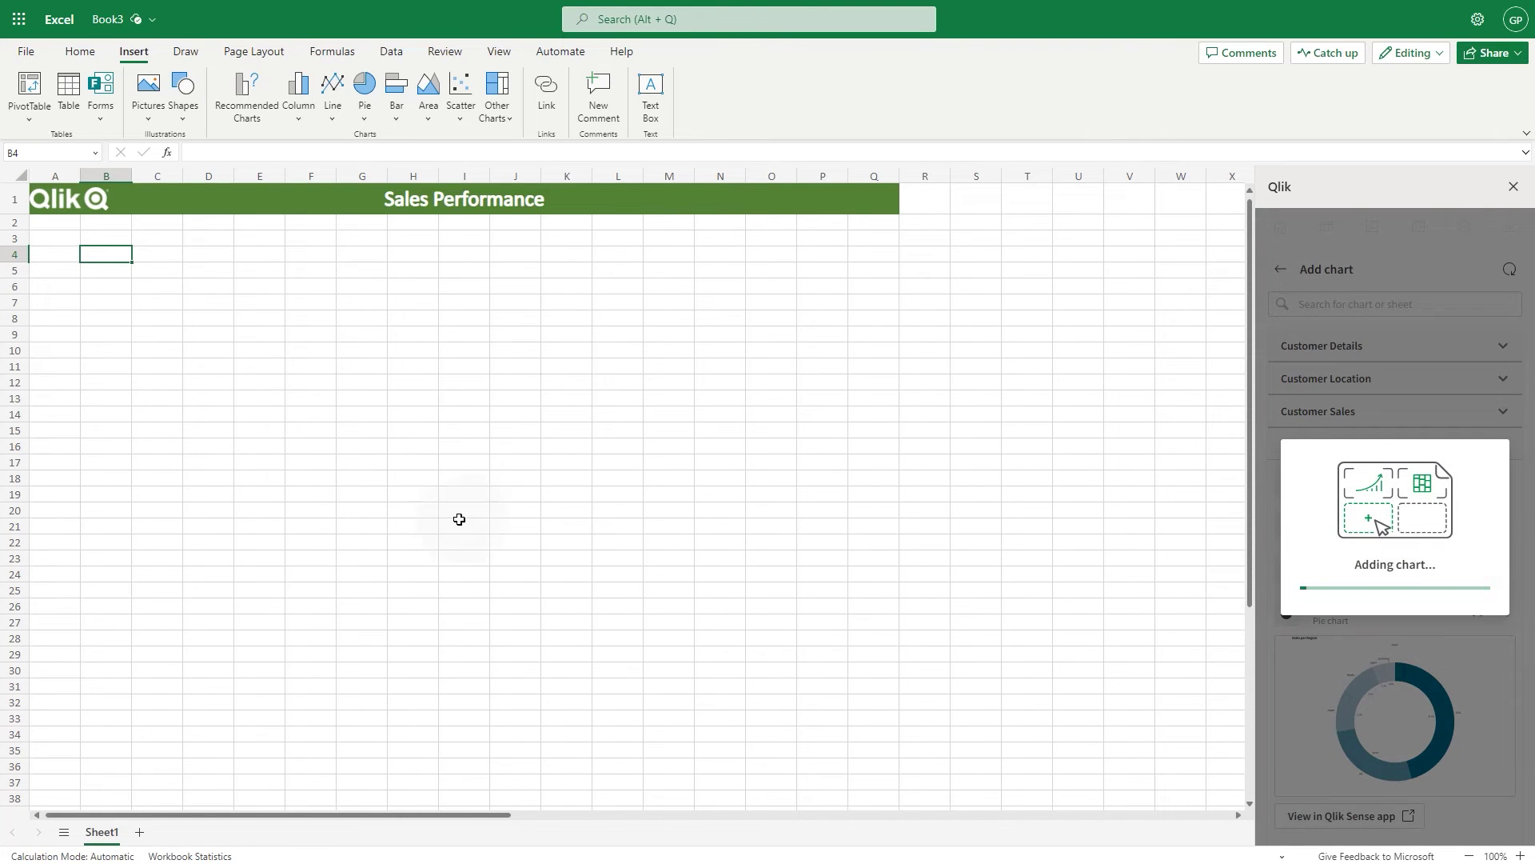
{"action": "left_click_drag", "start_coordinate": [204, 356], "coordinate": [168, 333]}
{"action": "left_click_drag", "start_coordinate": [541, 577], "coordinate": [384, 439]}
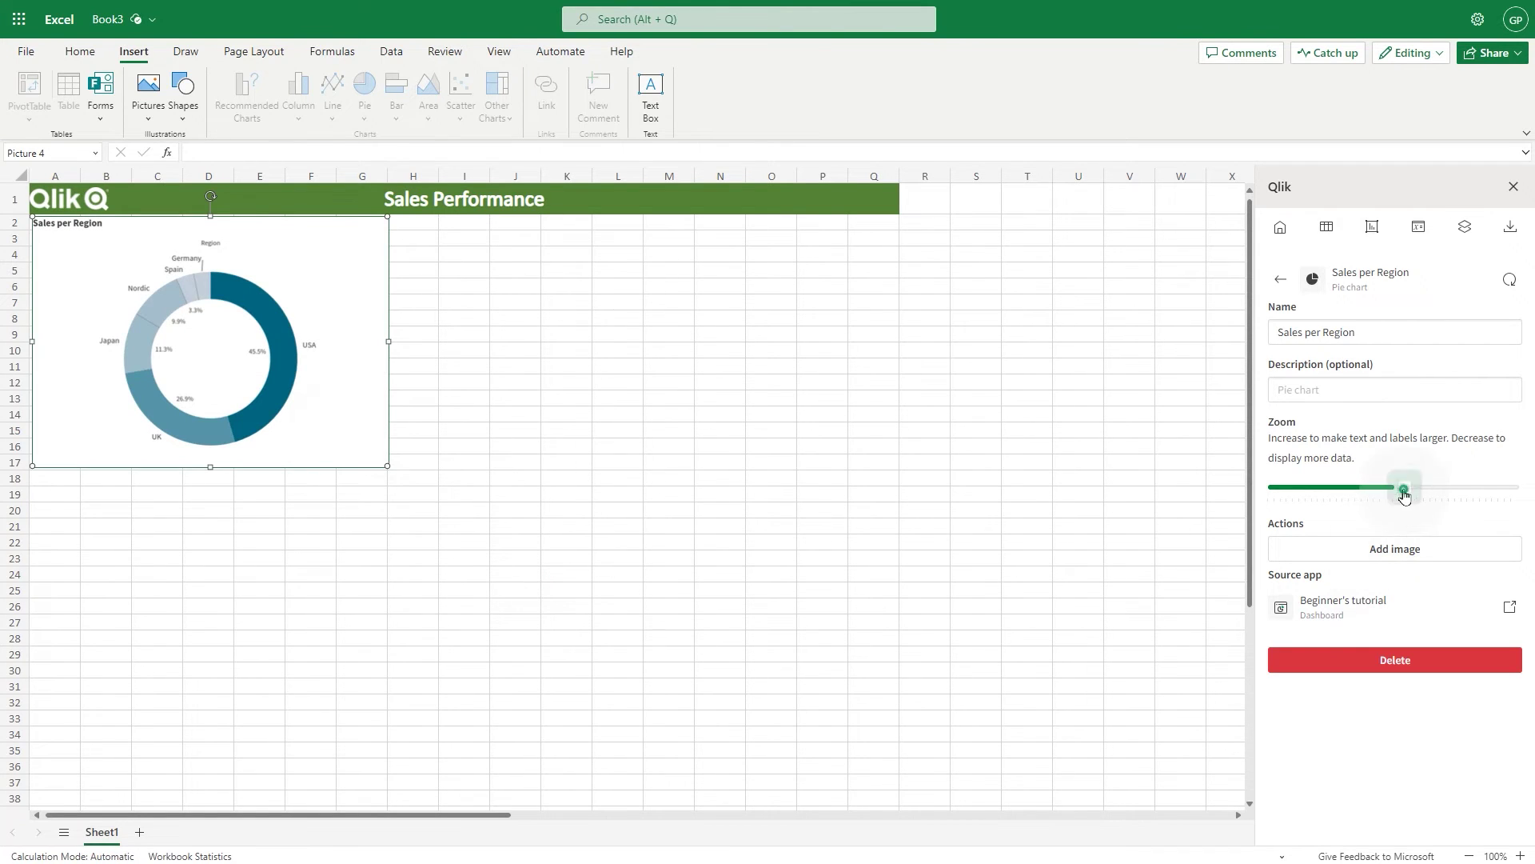
{"action": "left_click_drag", "start_coordinate": [1401, 494], "coordinate": [1426, 500]}
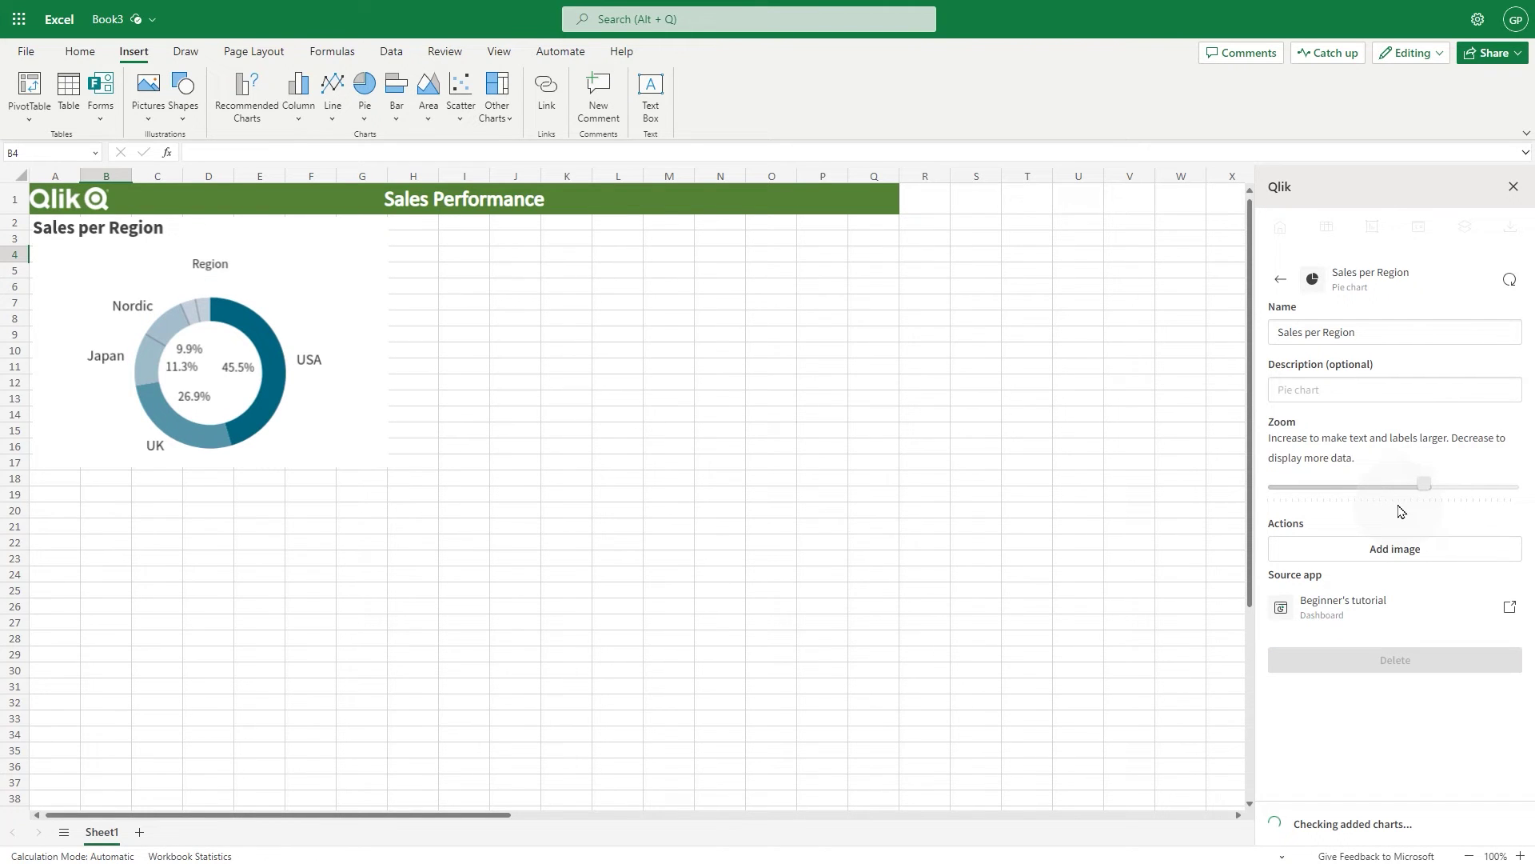
{"action": "left_click", "coordinate": [1369, 237]}
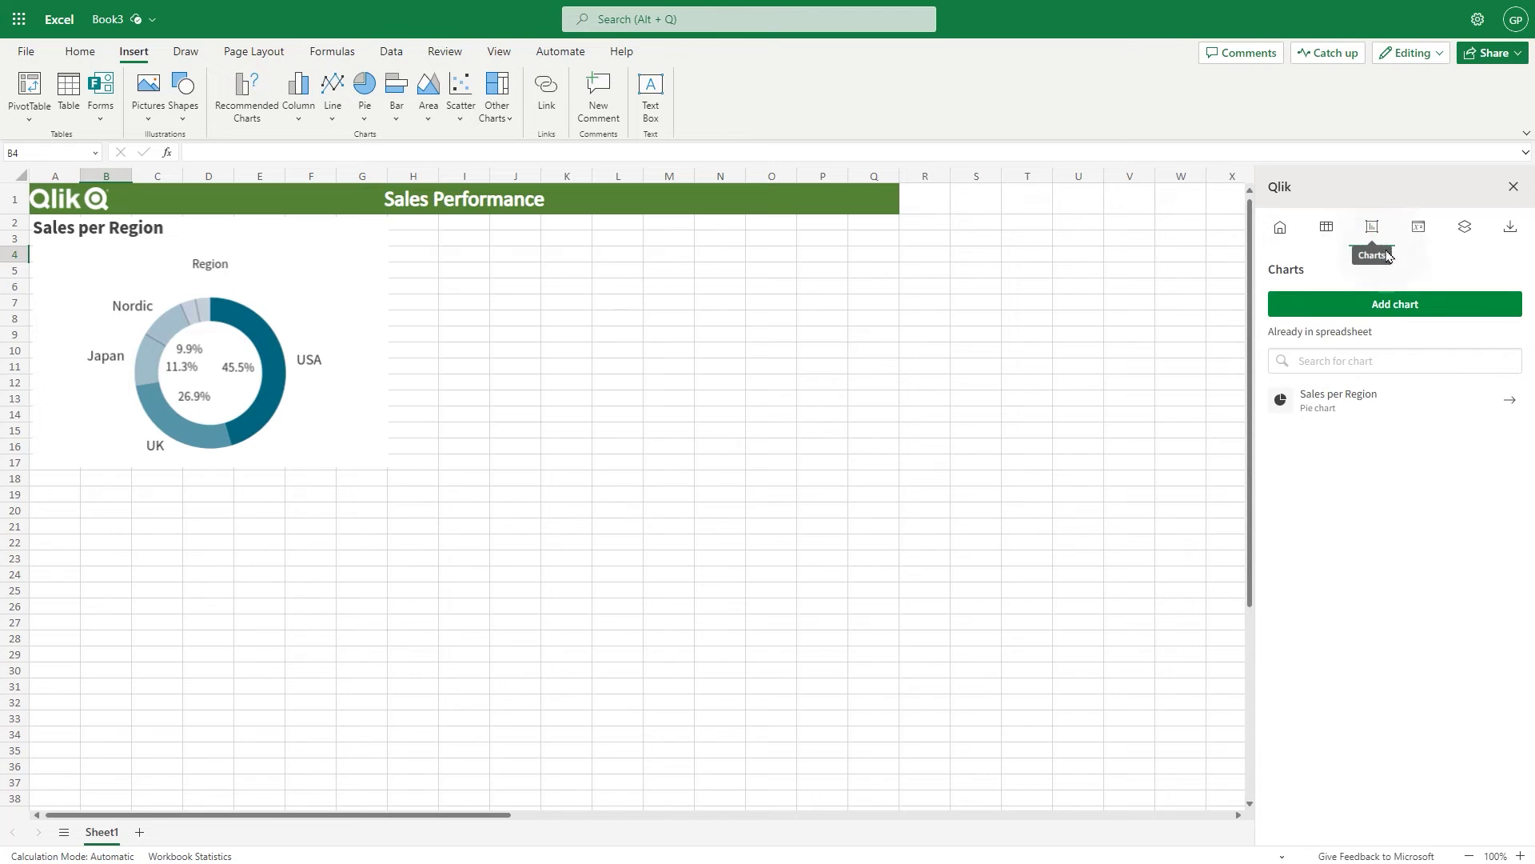
- Insert the Quarterly Trend line chart beside the pie chart, resize it, and raise its zoom
{"action": "left_click", "coordinate": [1396, 304]}
{"action": "left_click", "coordinate": [1407, 536]}
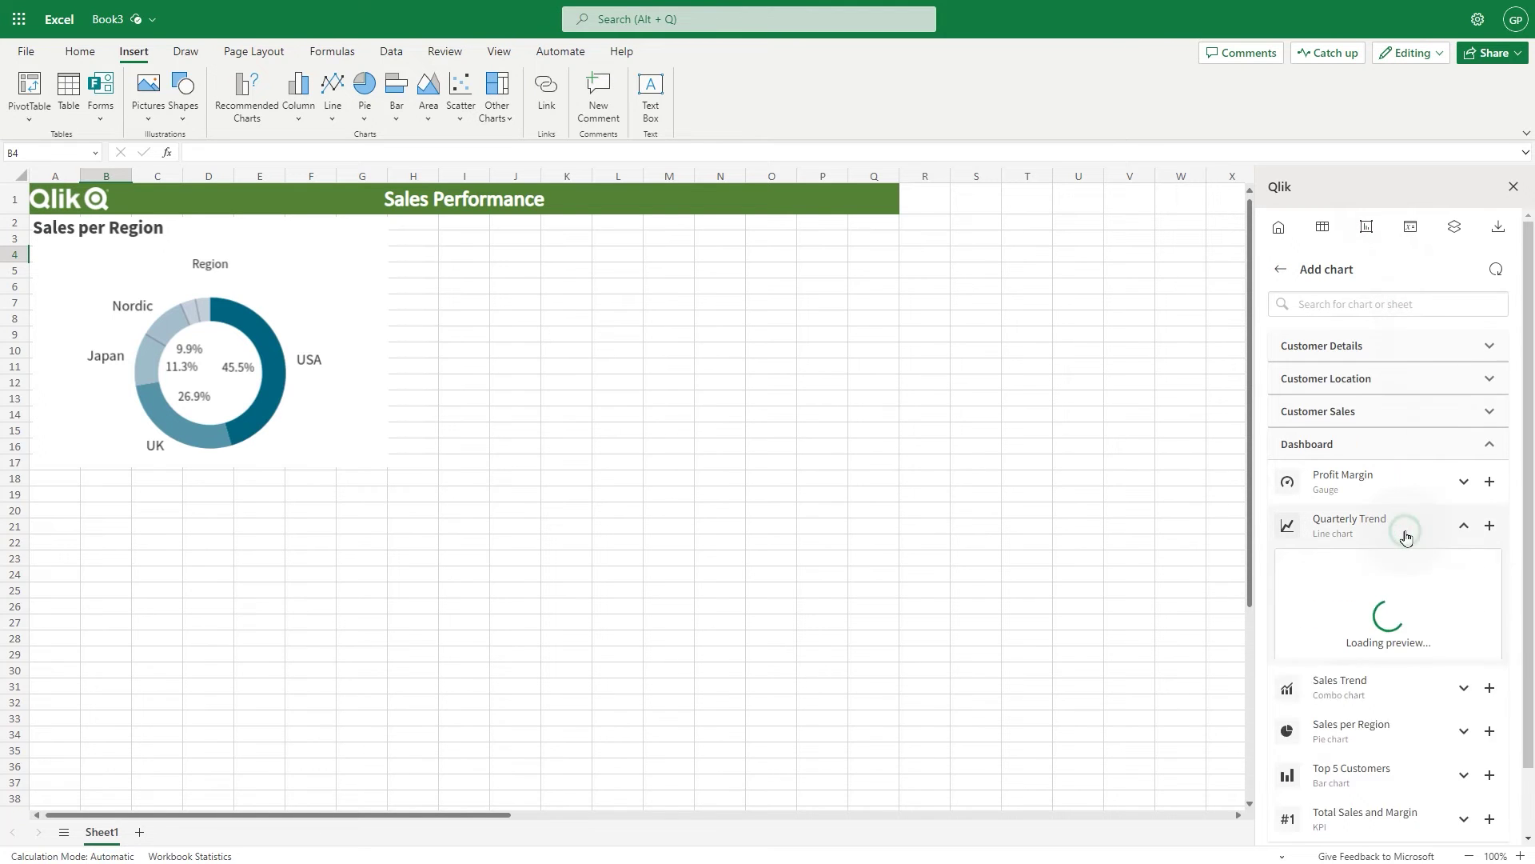
{"action": "left_click", "coordinate": [1489, 525]}
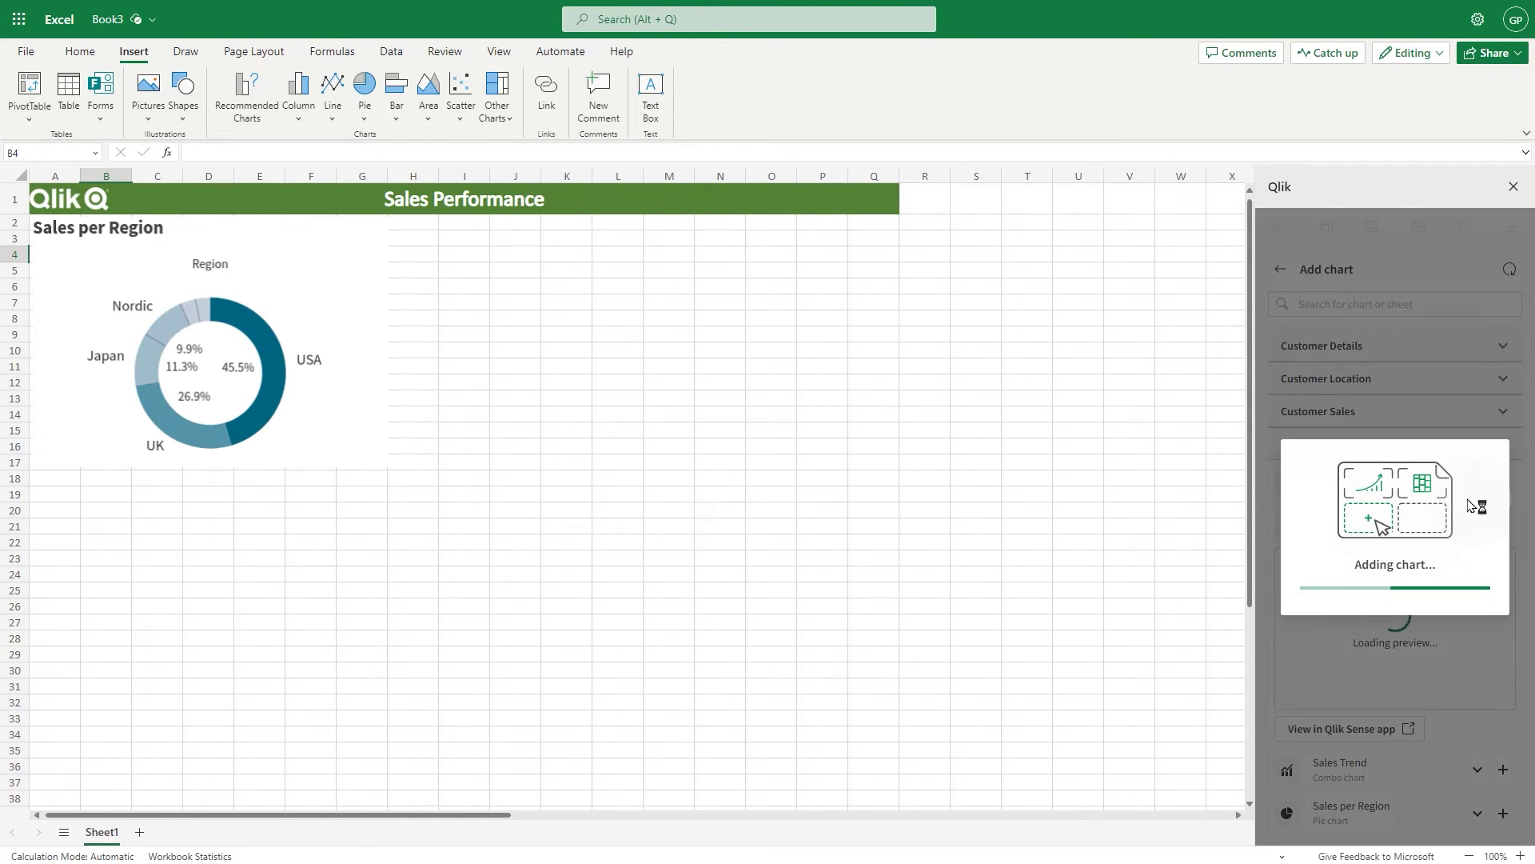
{"action": "left_click_drag", "start_coordinate": [80, 239], "coordinate": [388, 379]}
{"action": "left_click_drag", "start_coordinate": [579, 432], "coordinate": [563, 283]}
{"action": "left_click_drag", "start_coordinate": [789, 423], "coordinate": [895, 474]}
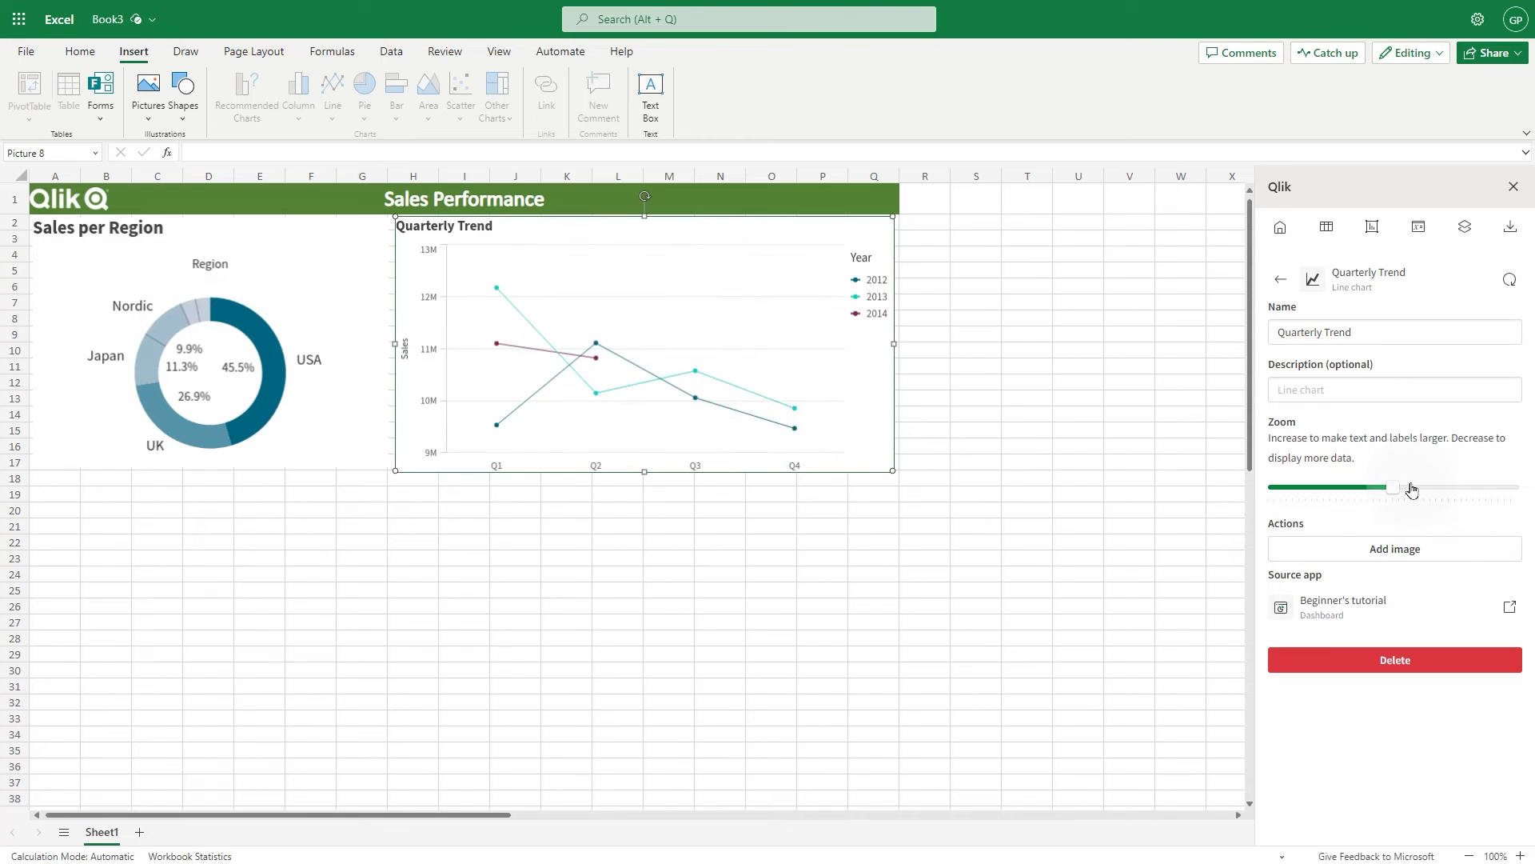
{"action": "left_click", "coordinate": [1408, 487]}
{"action": "left_click", "coordinate": [1328, 229]}
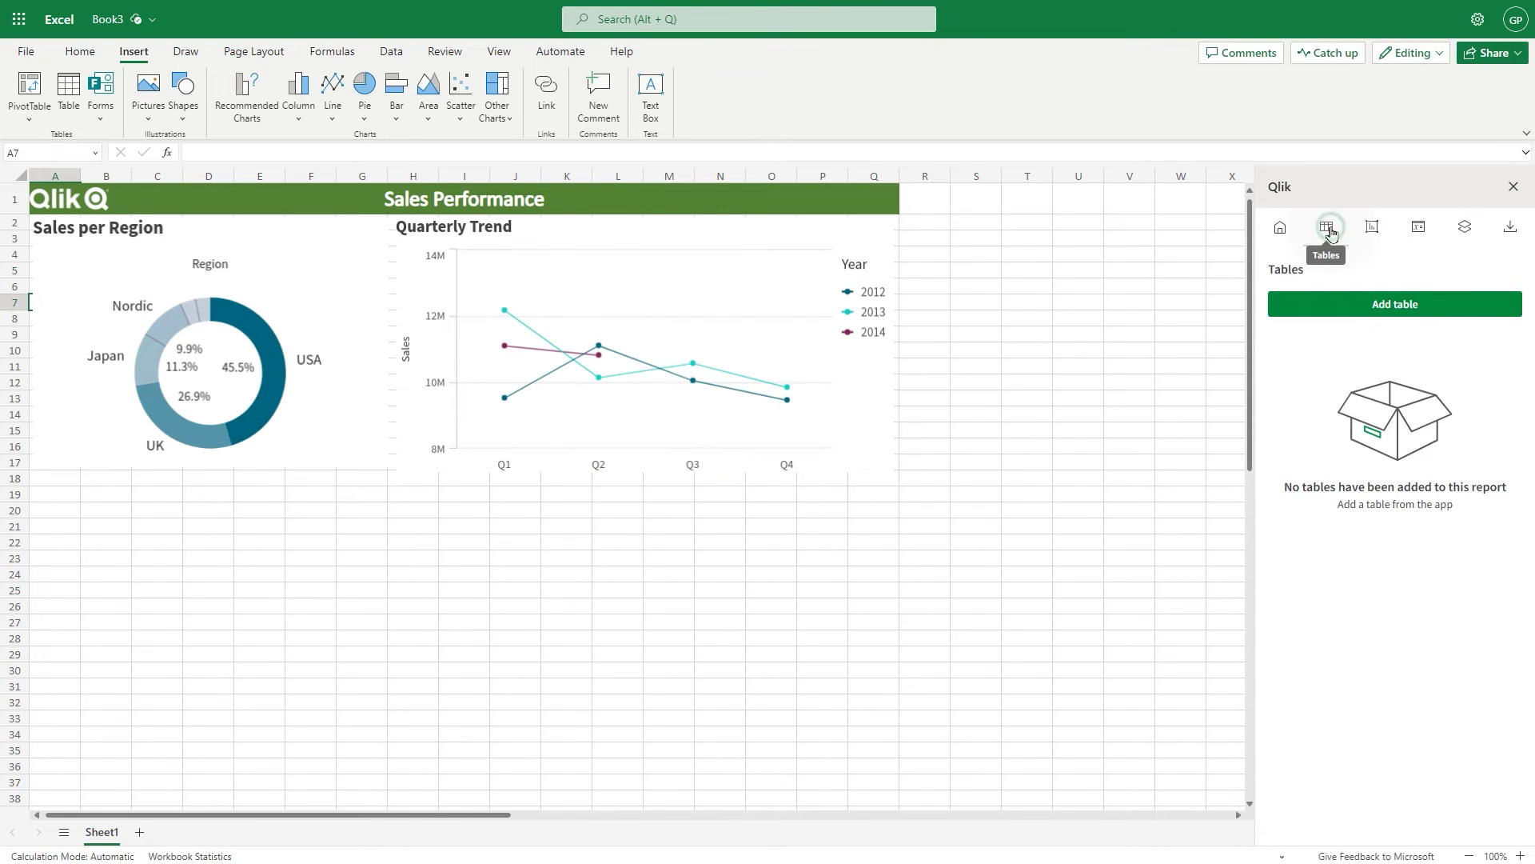
{"action": "left_click", "coordinate": [1401, 304]}
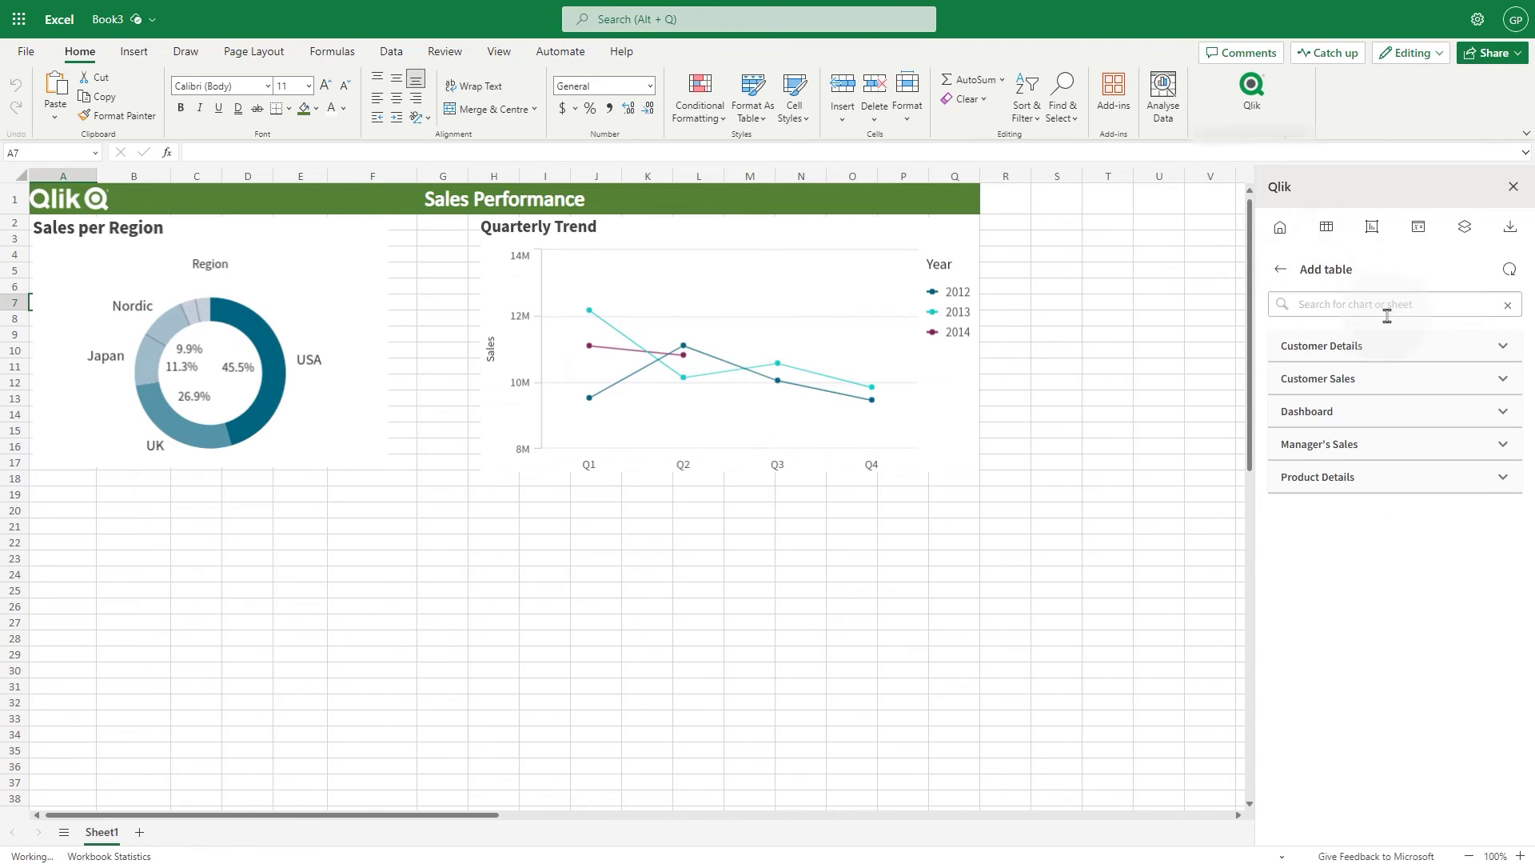
- Insert Top 10 Customer Sales and Margin as individual Customer, Sales and Avg(Margin) columns at A19
{"action": "left_click", "coordinate": [1499, 379]}
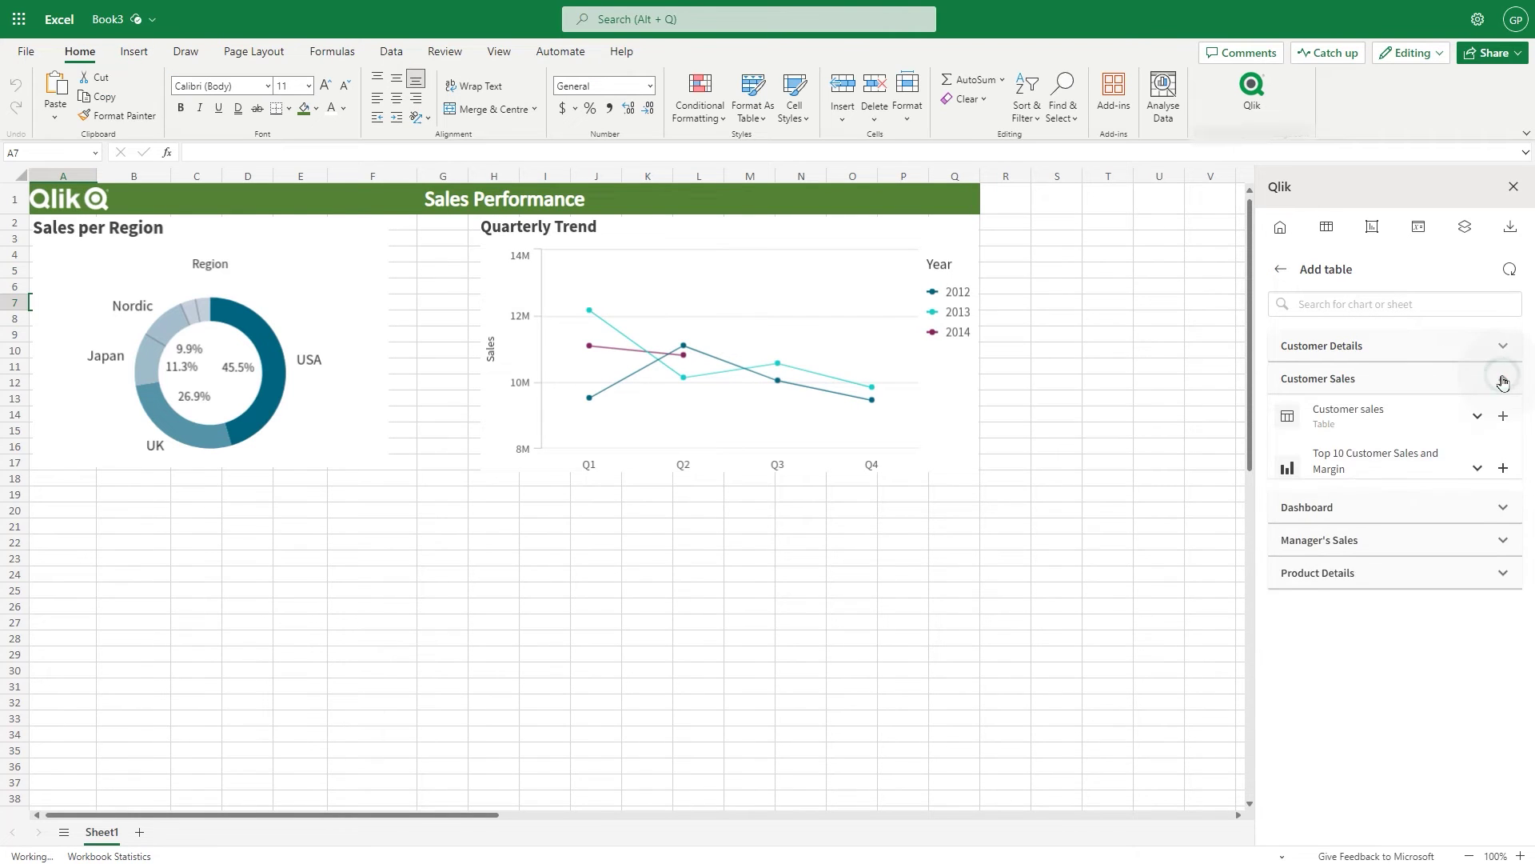
{"action": "left_click", "coordinate": [1503, 471]}
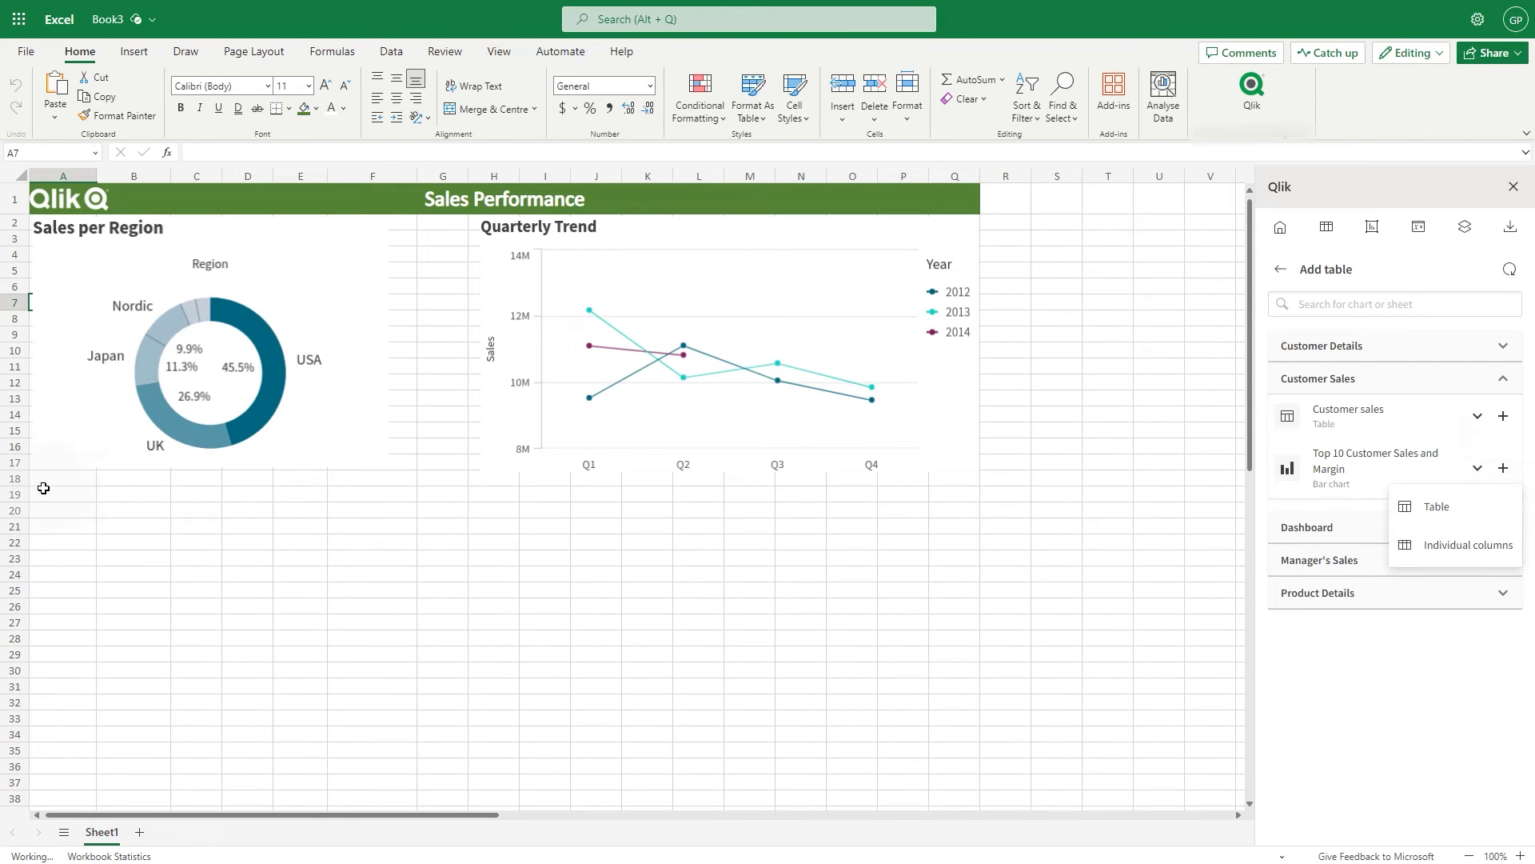
{"action": "left_click", "coordinate": [44, 488]}
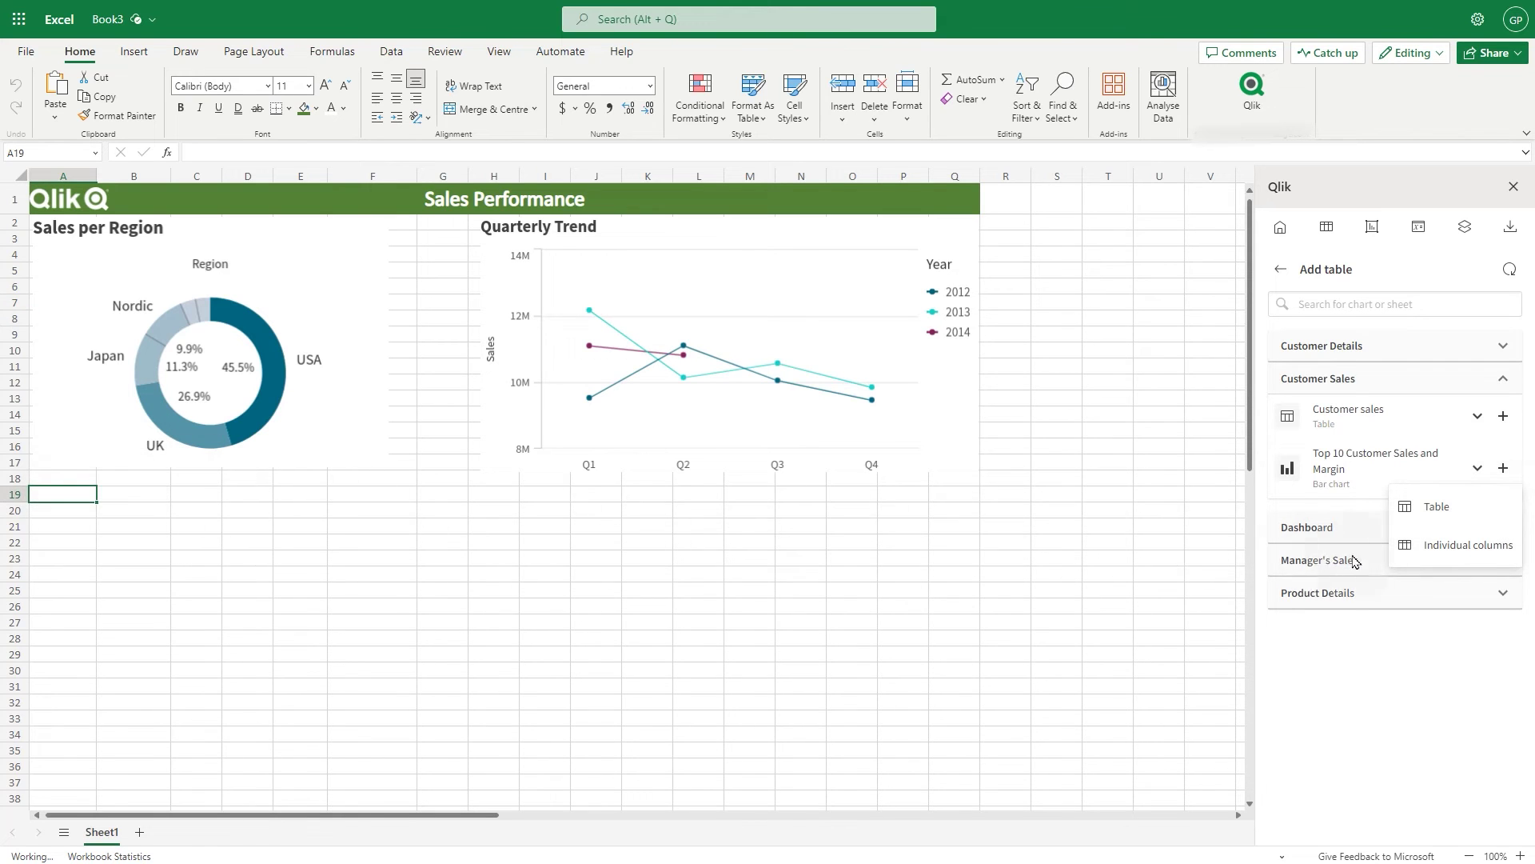
{"action": "left_click", "coordinate": [1458, 552]}
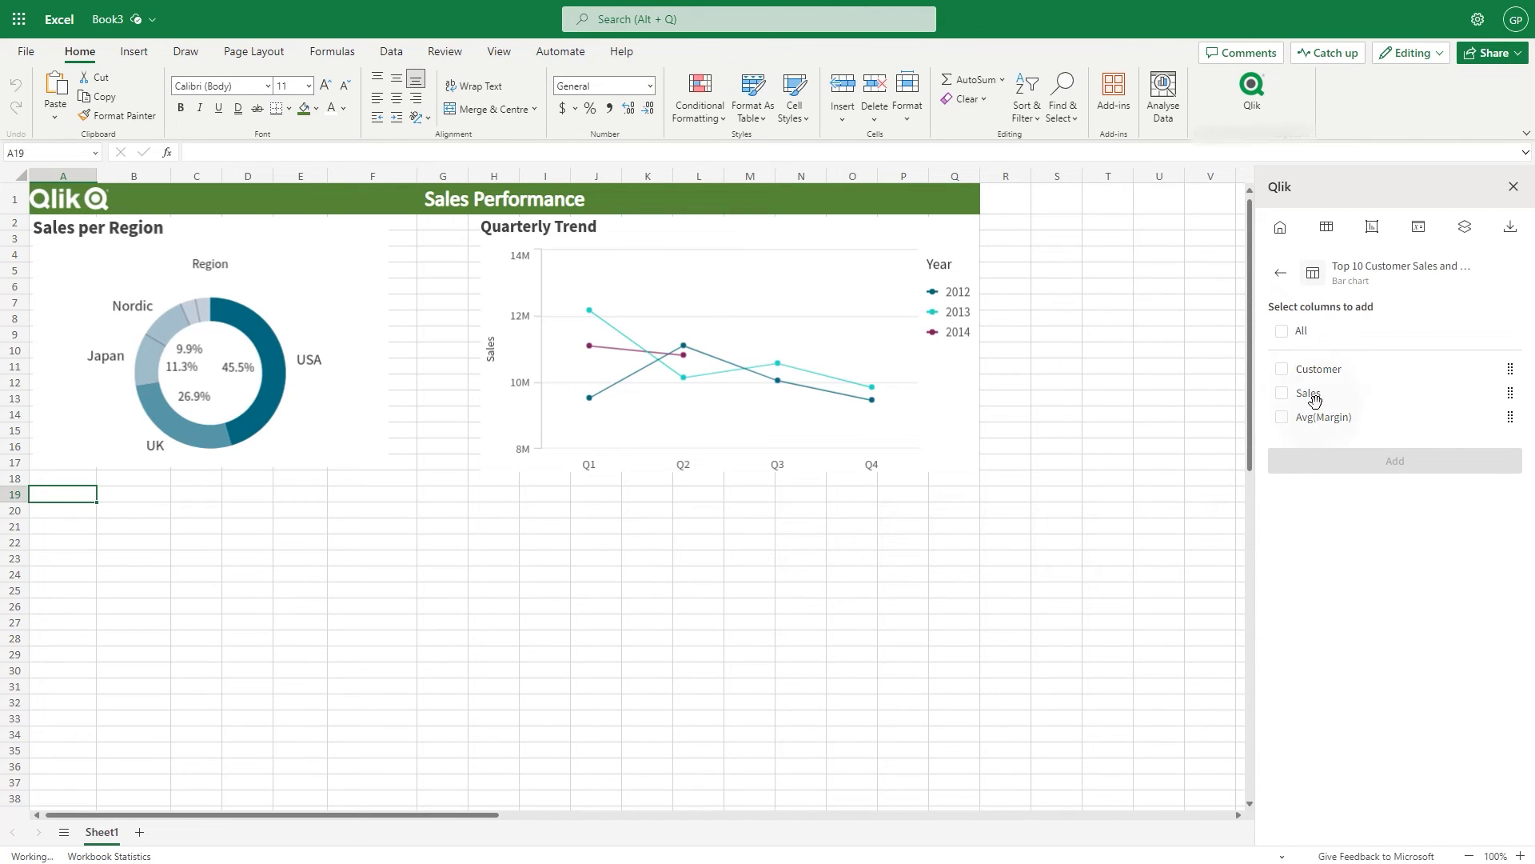
{"action": "left_click", "coordinate": [1285, 331]}
{"action": "left_click", "coordinate": [1395, 461]}
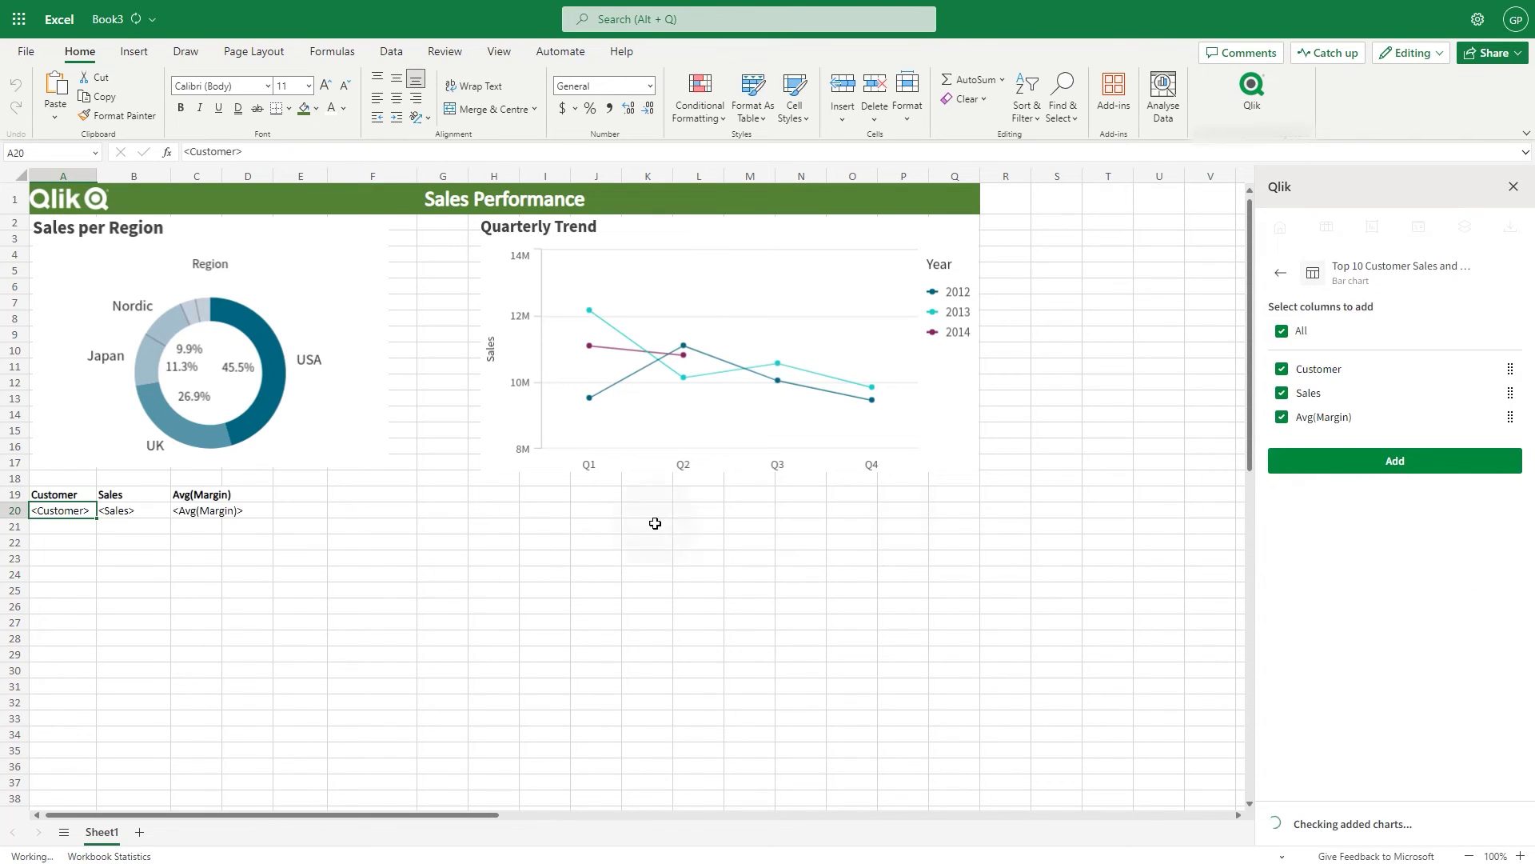
{"action": "left_click", "coordinate": [37, 497]}
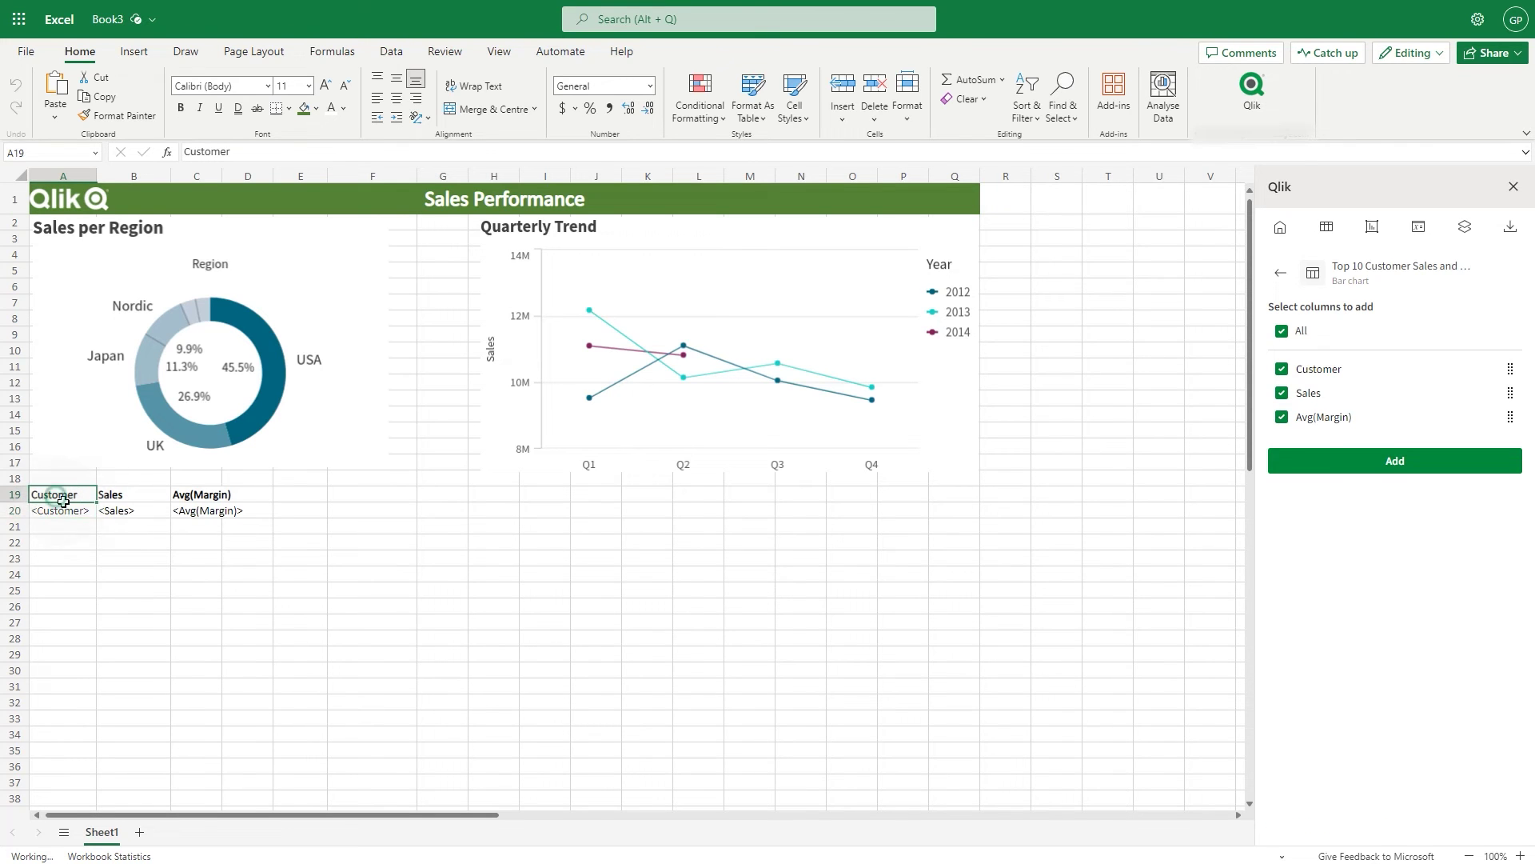
- Format A19:C21 as a Medium blue table with 'My table has headers' kept on
{"action": "left_click_drag", "start_coordinate": [63, 501], "coordinate": [178, 531]}
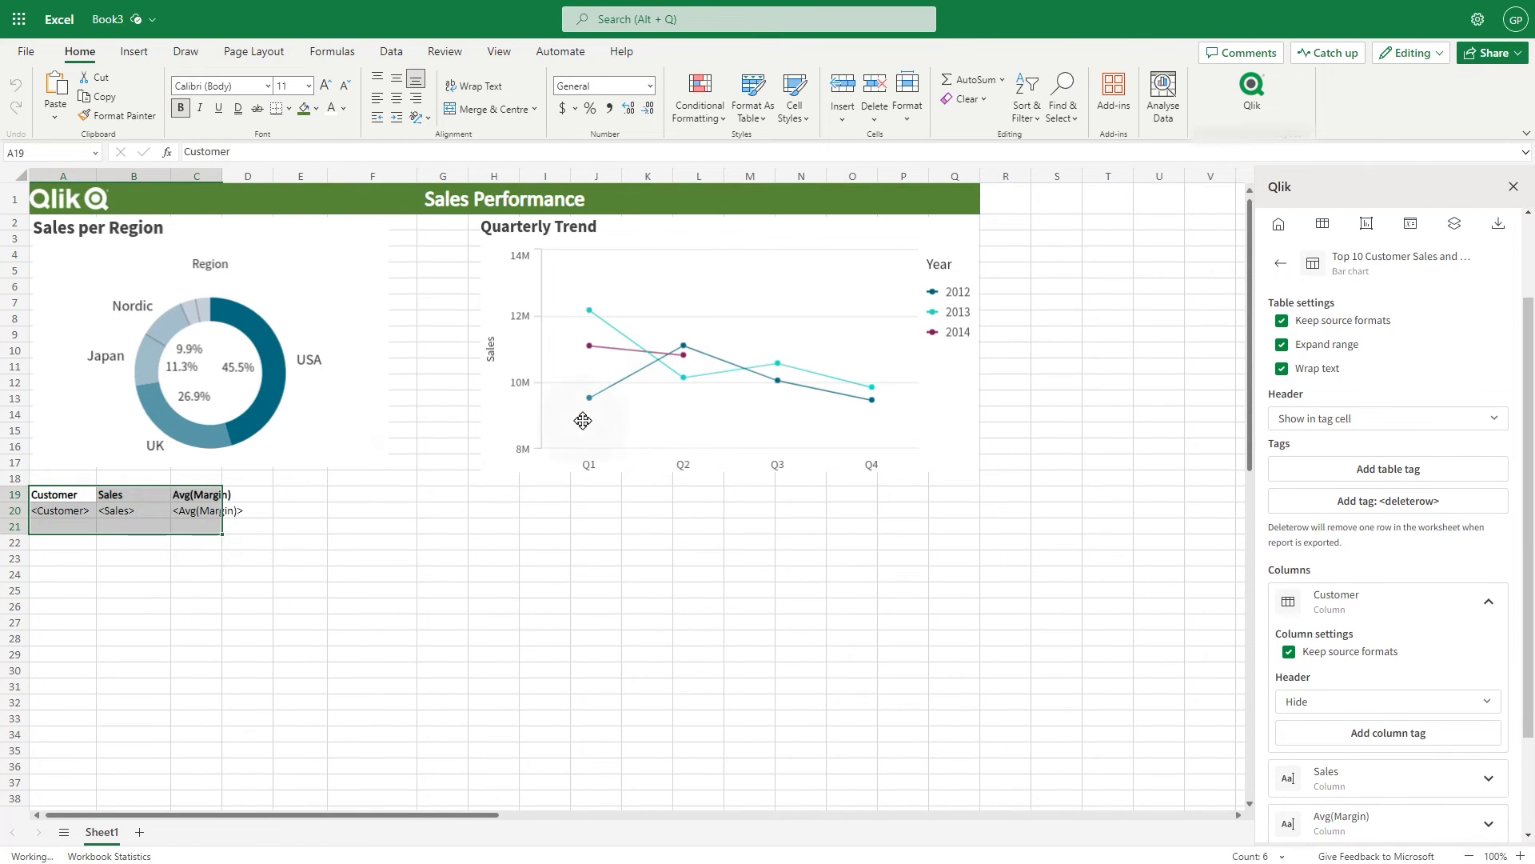
{"action": "left_click", "coordinate": [756, 95]}
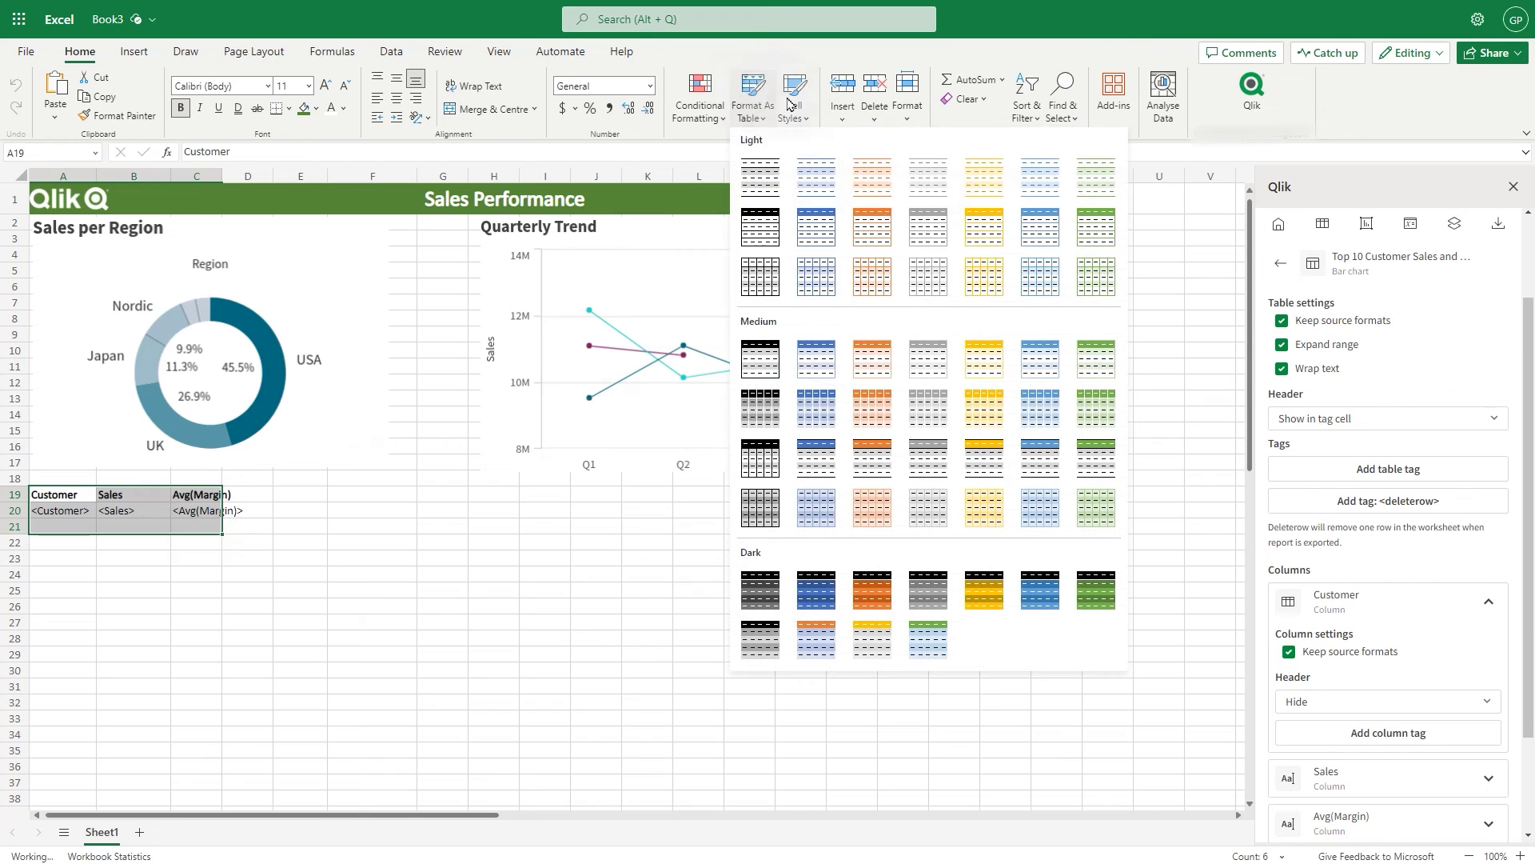
{"action": "left_click", "coordinate": [808, 367]}
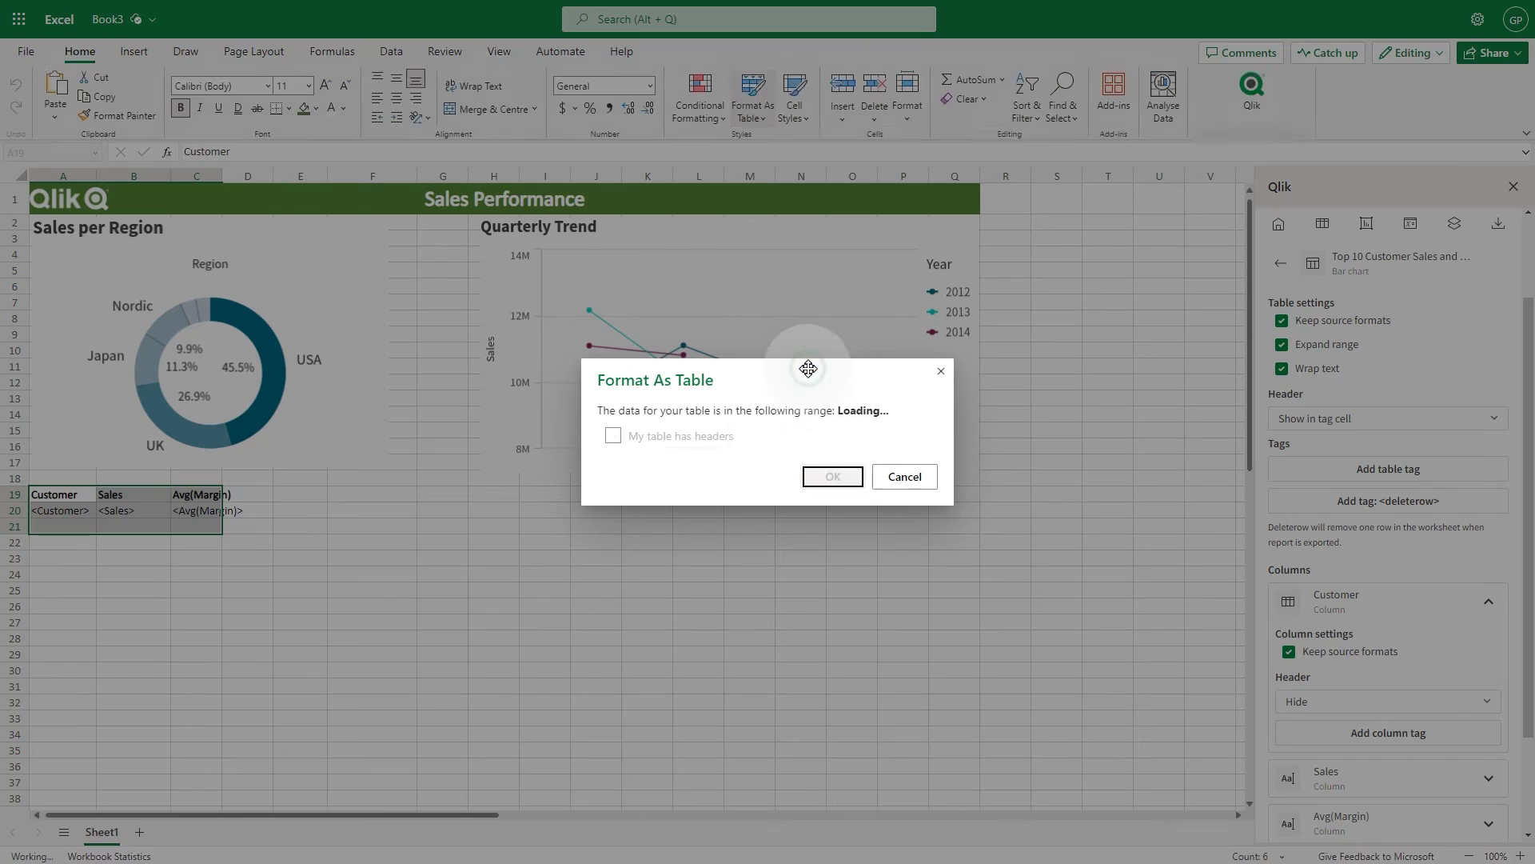
{"action": "left_click", "coordinate": [832, 478]}
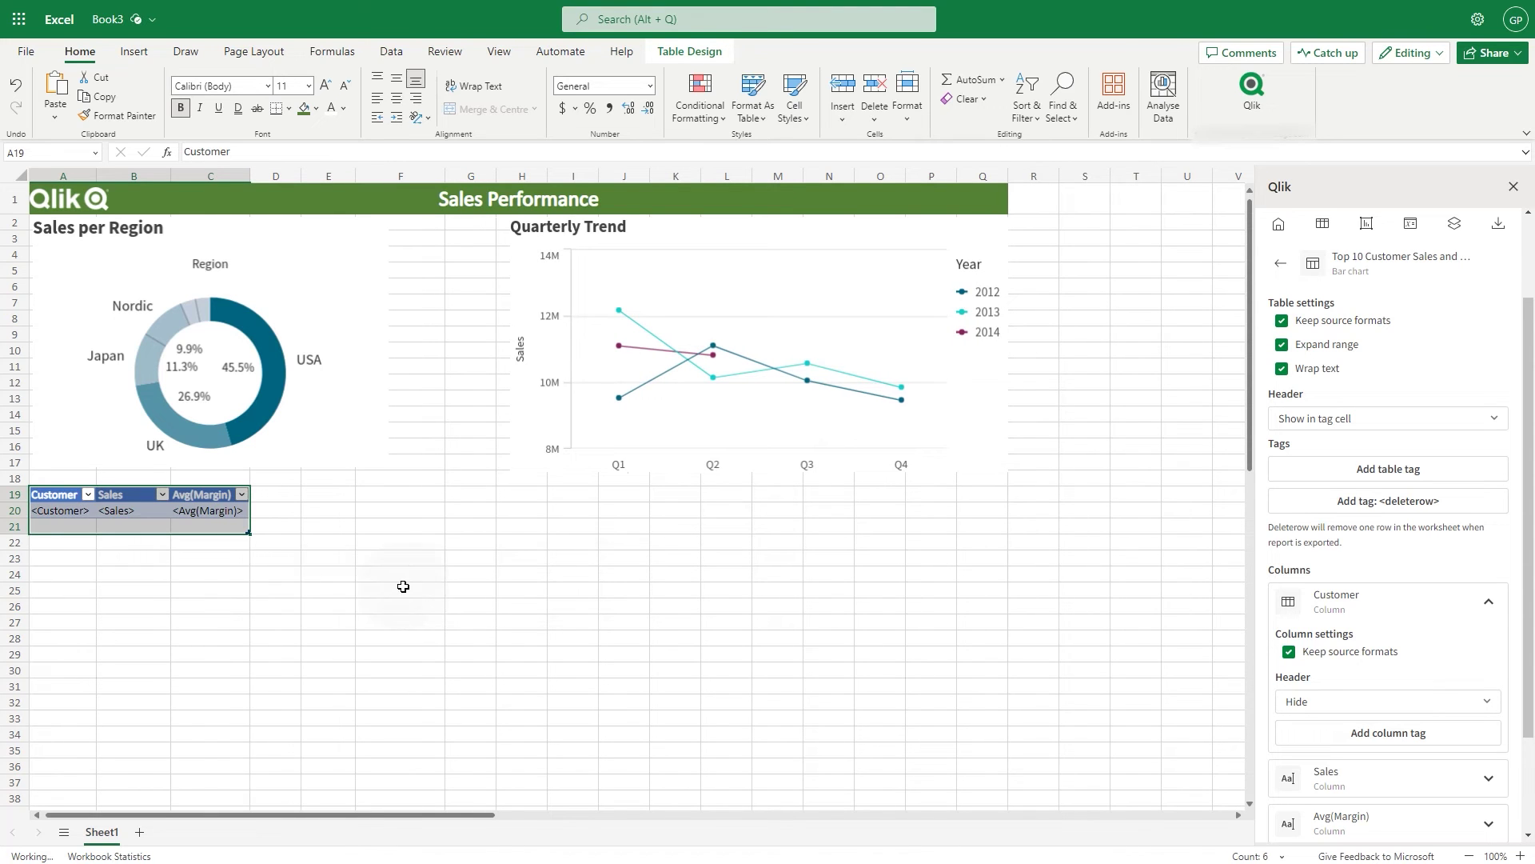
{"action": "left_click", "coordinate": [45, 528]}
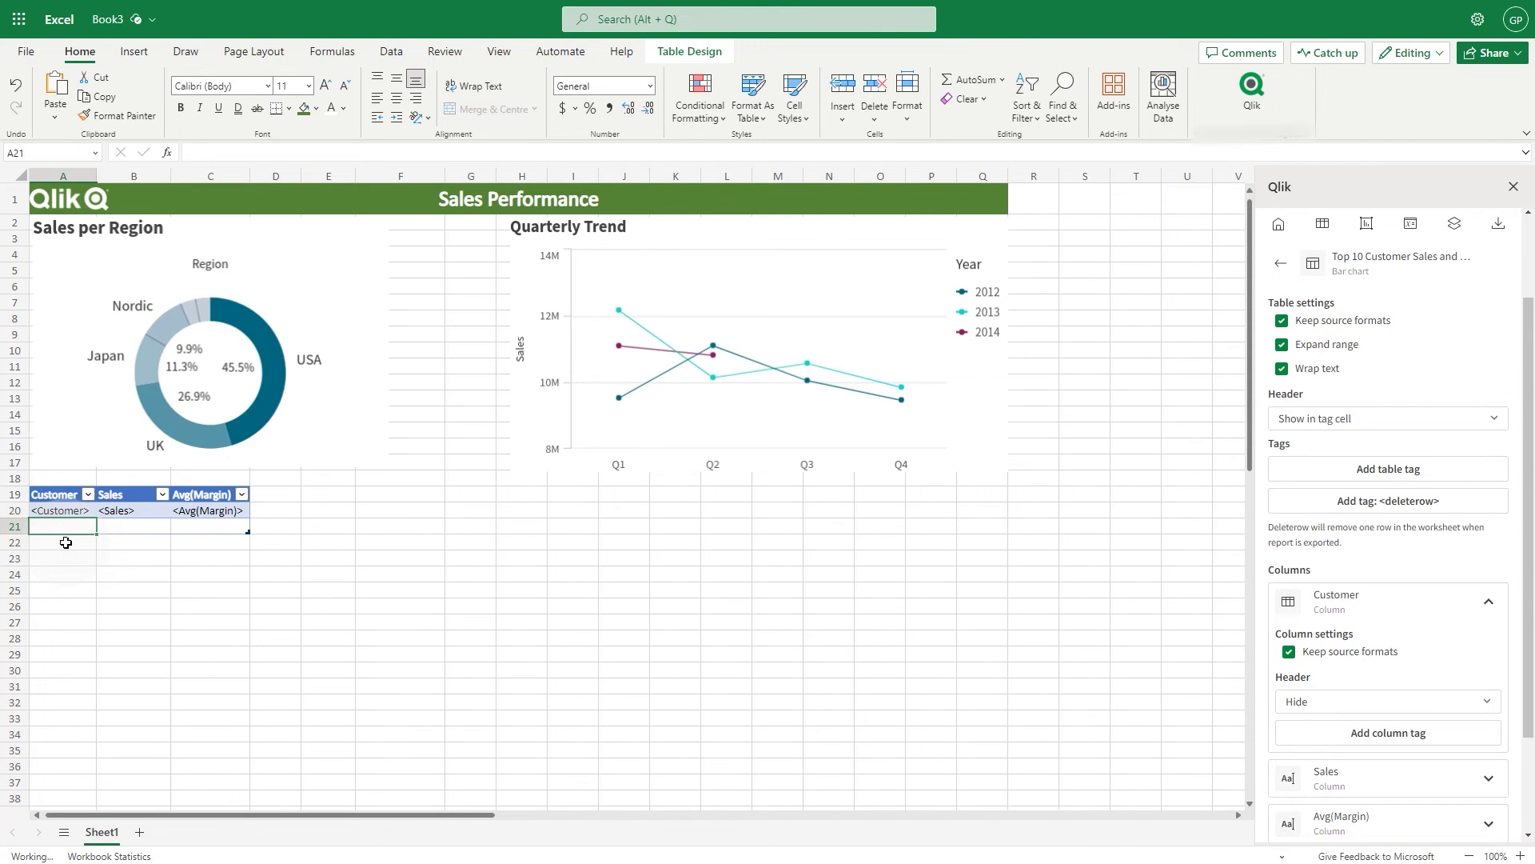
- Tag A21:C21 with <deleterow> and generate a Preview as Excel (.xlsx) of the report
{"action": "key", "text": "shift+Right"}
{"action": "key", "text": "shift+Right"}
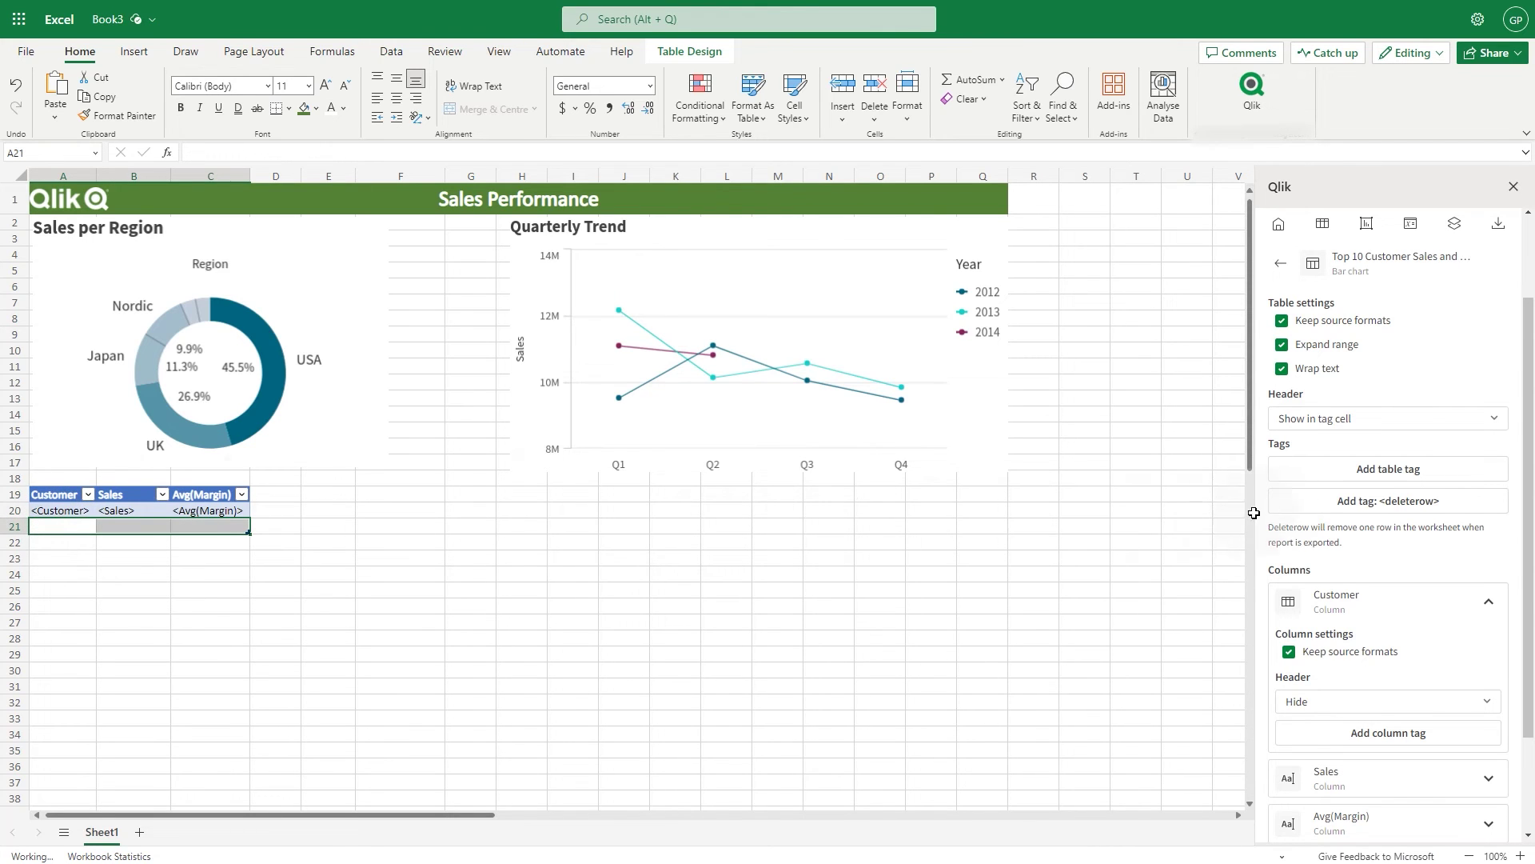
{"action": "left_click", "coordinate": [1363, 501]}
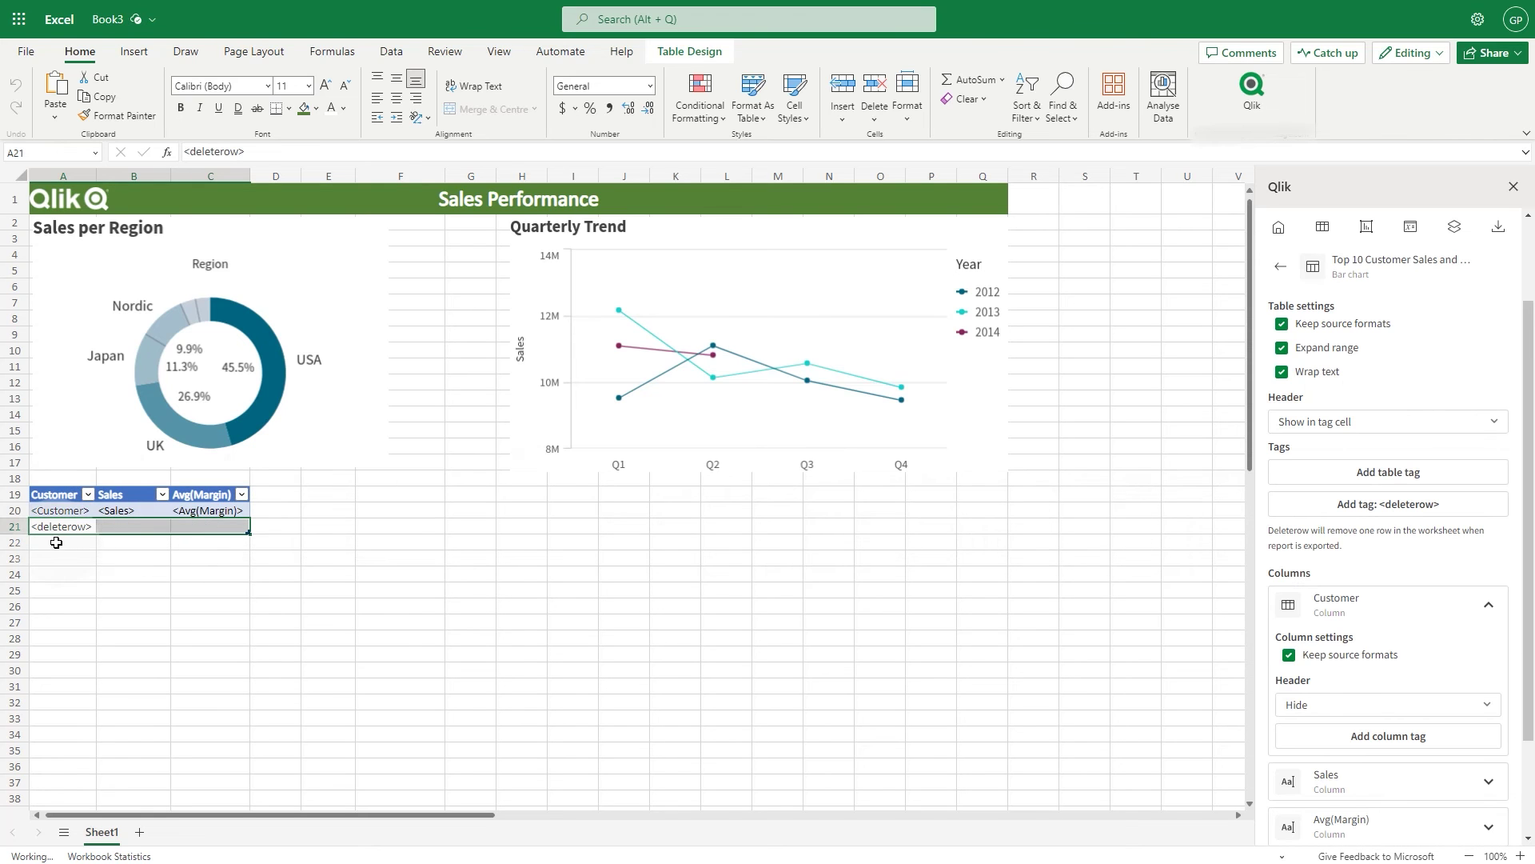
{"action": "left_click", "coordinate": [1500, 227]}
{"action": "left_click", "coordinate": [1439, 350]}
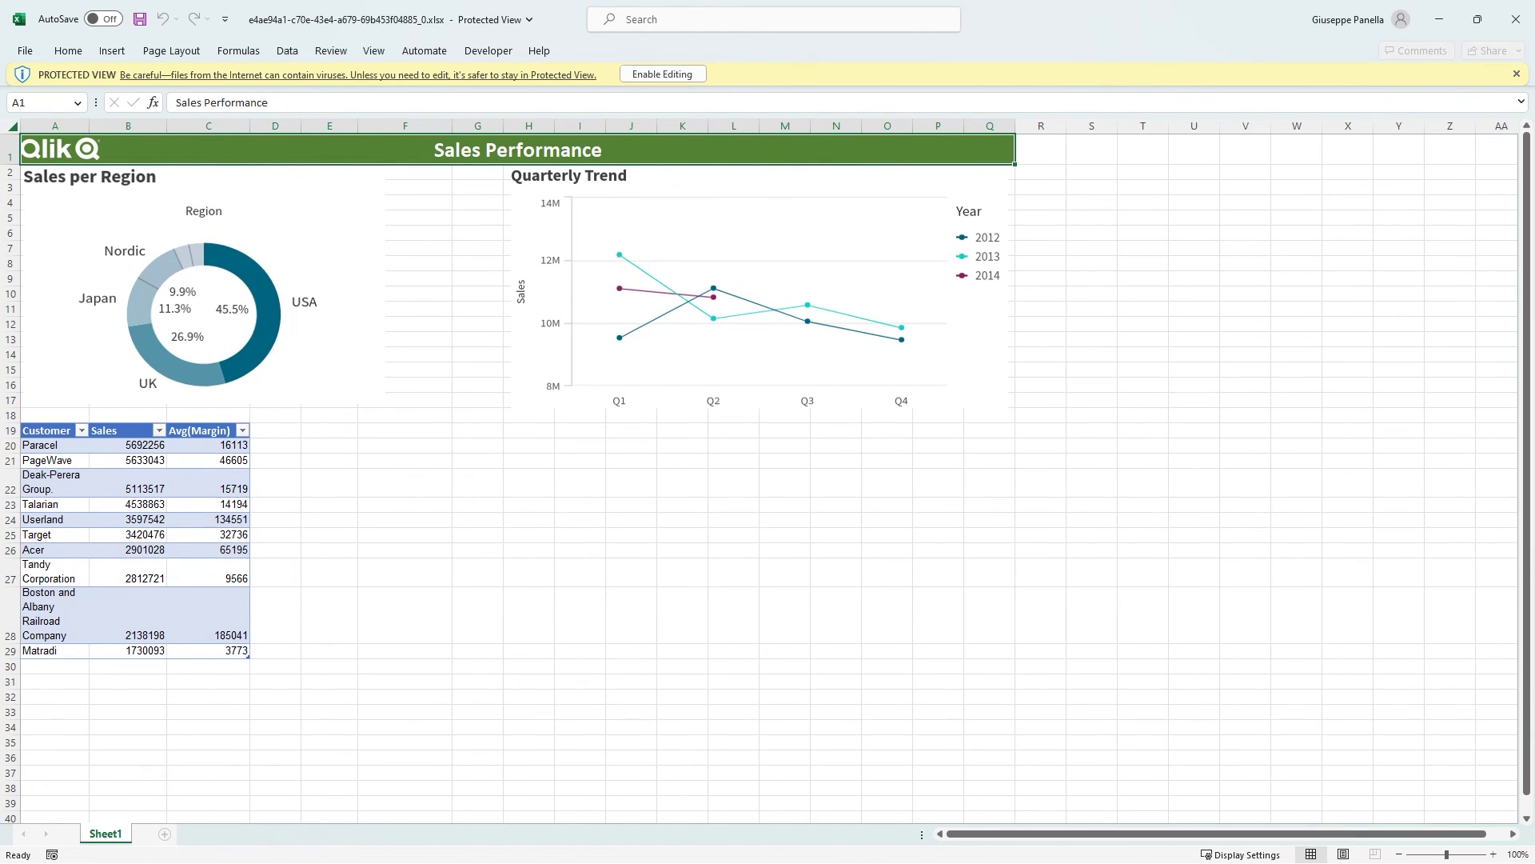
- Close the Protected View preview after checking its ten-customer table
{"action": "left_click", "coordinate": [1517, 19]}
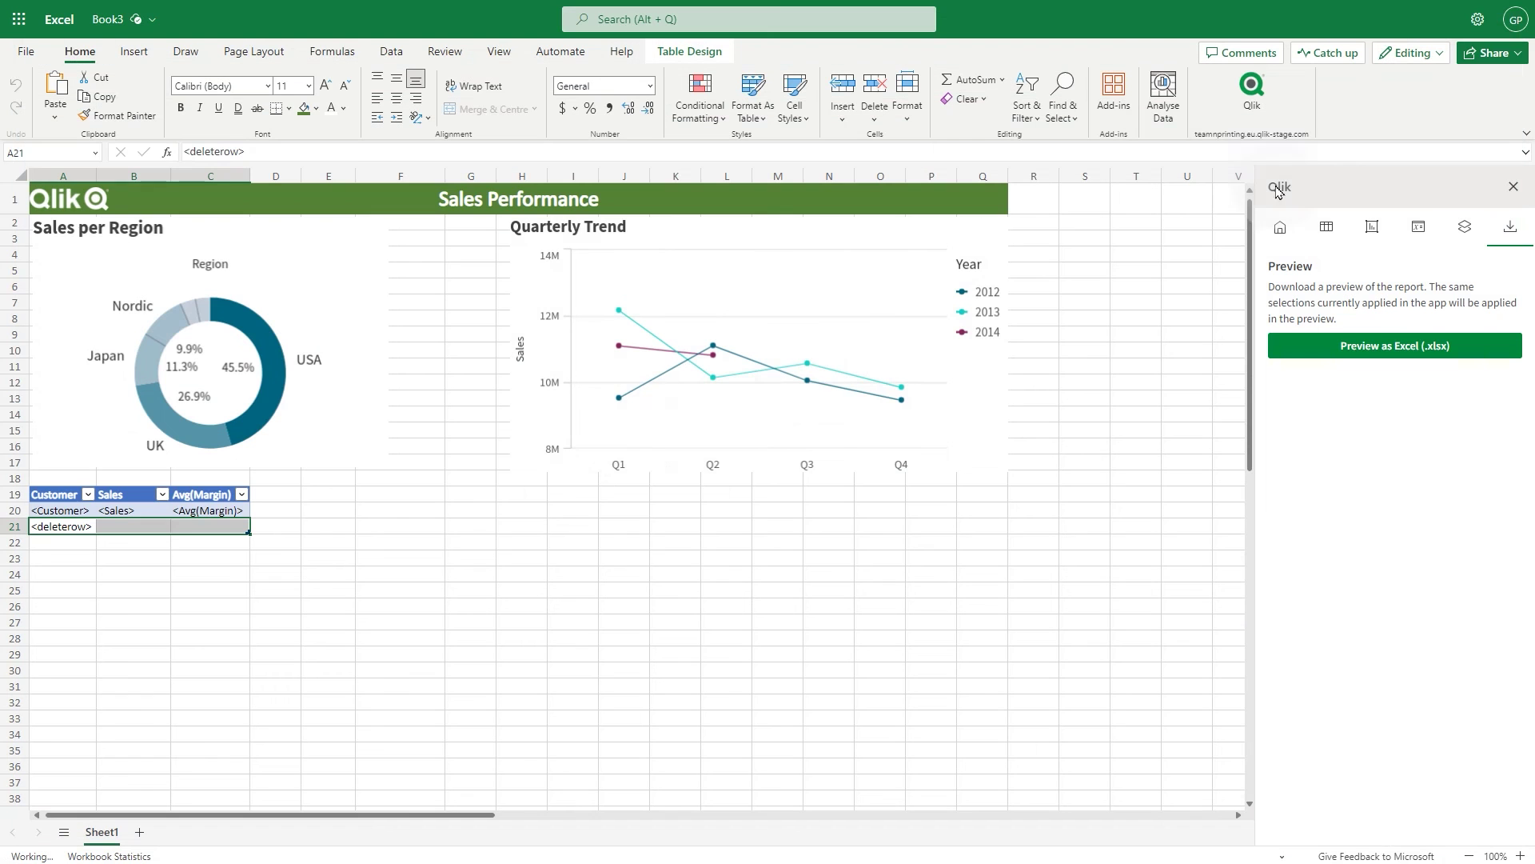
- Rename the Book3 workbook to 'Sales Performance report'
{"action": "left_click", "coordinate": [108, 18]}
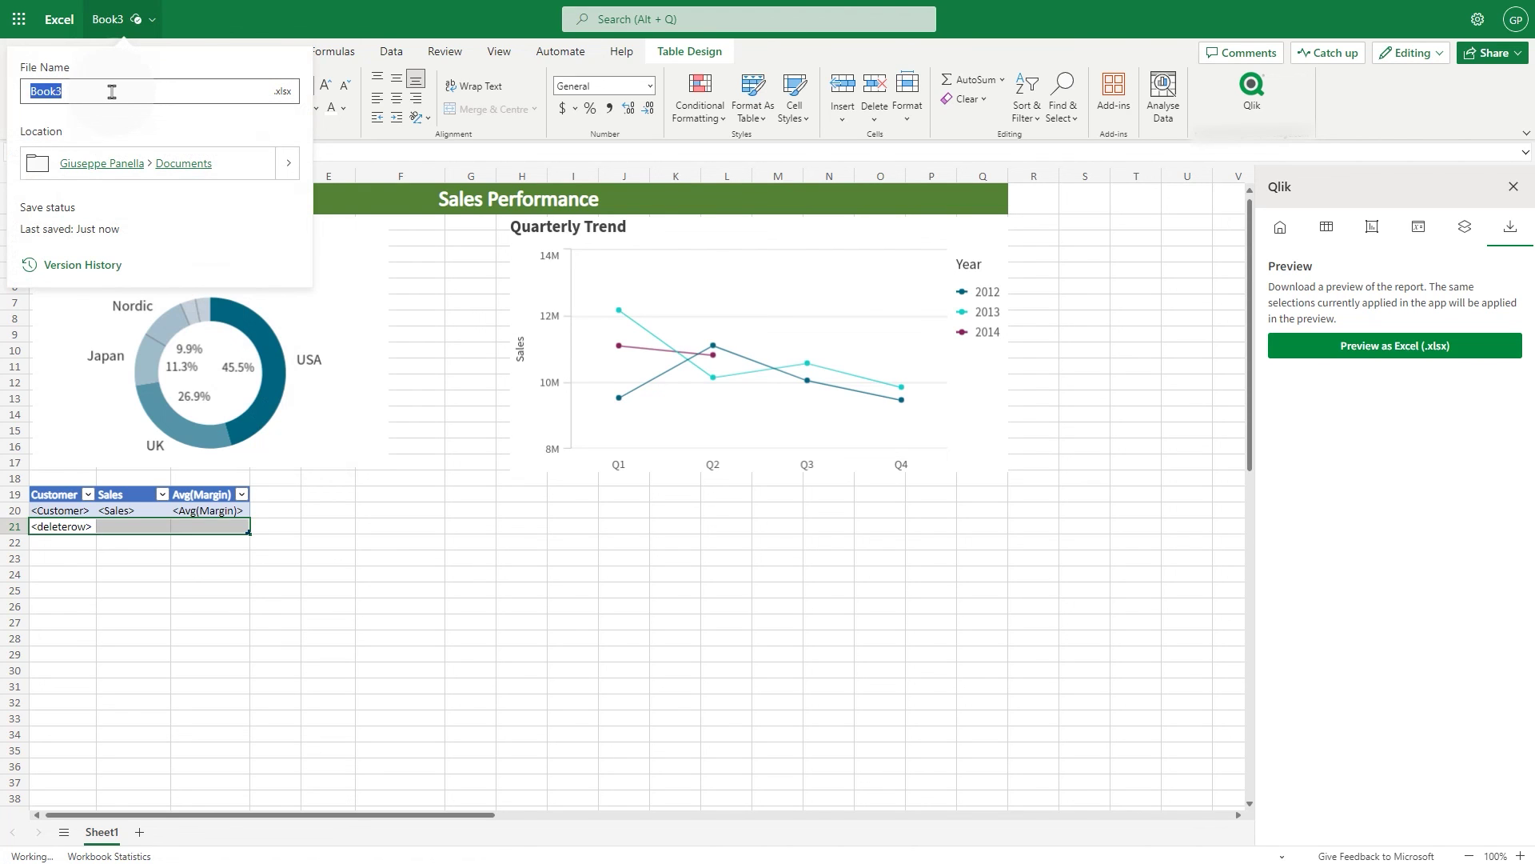
{"action": "type", "text": "Sales Performance report"}
{"action": "key", "text": "Return"}
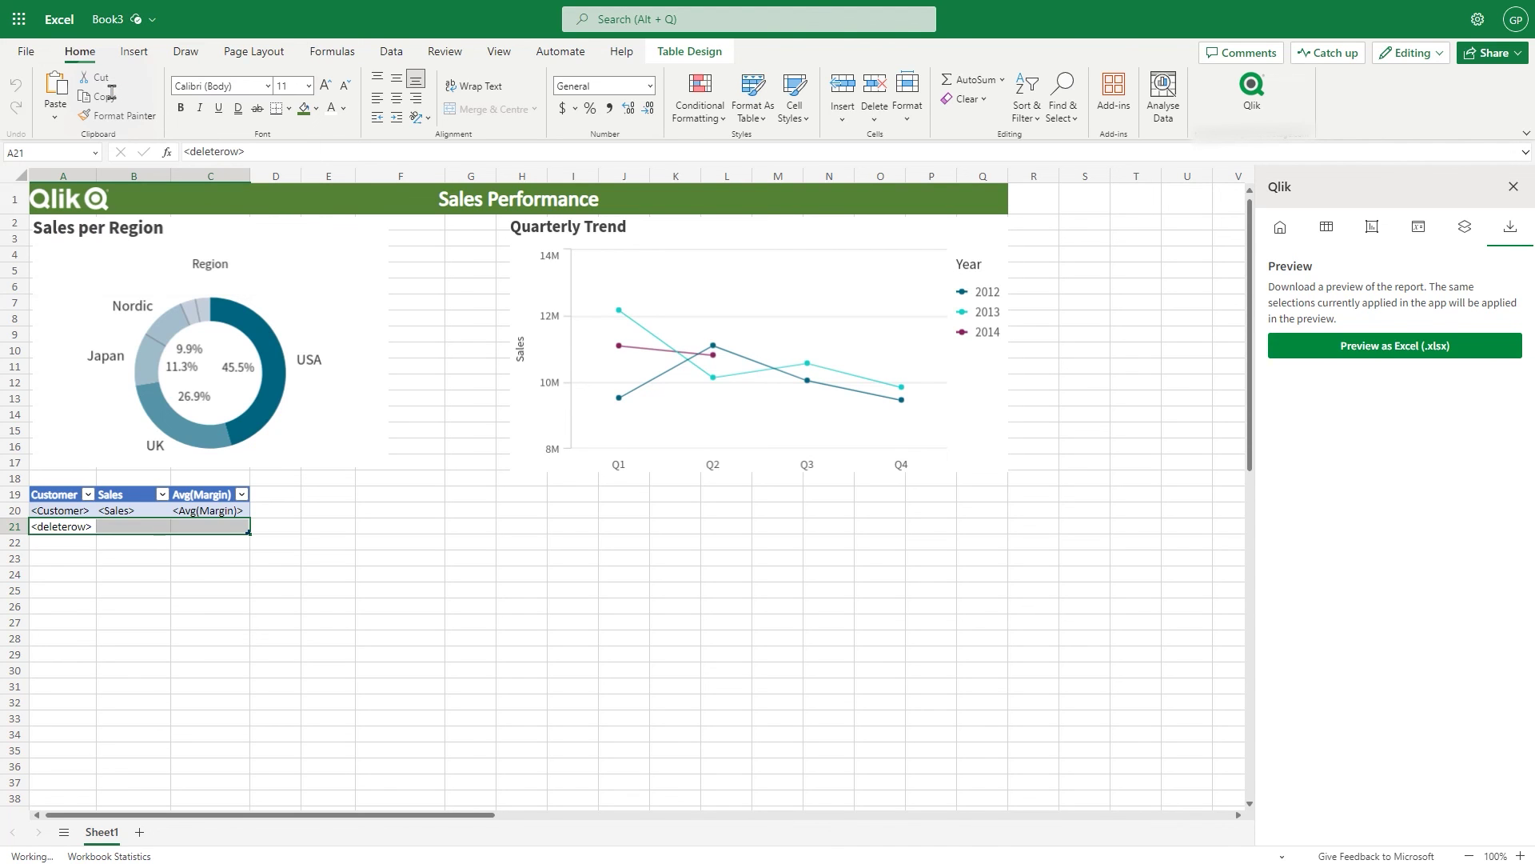